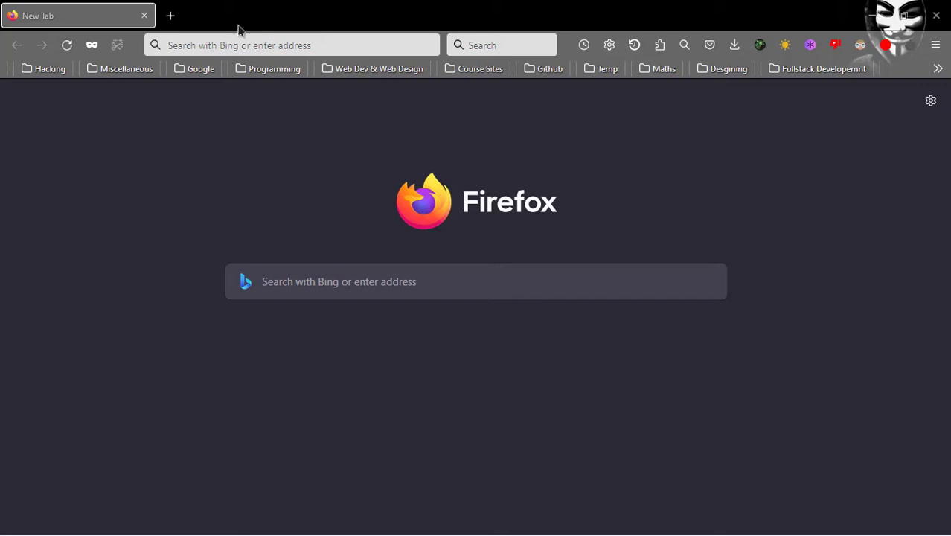
Search Bing for 'ovl tool gui' and open the GitHub ovl_tool_gui.py result in a new tab
click(204, 45)
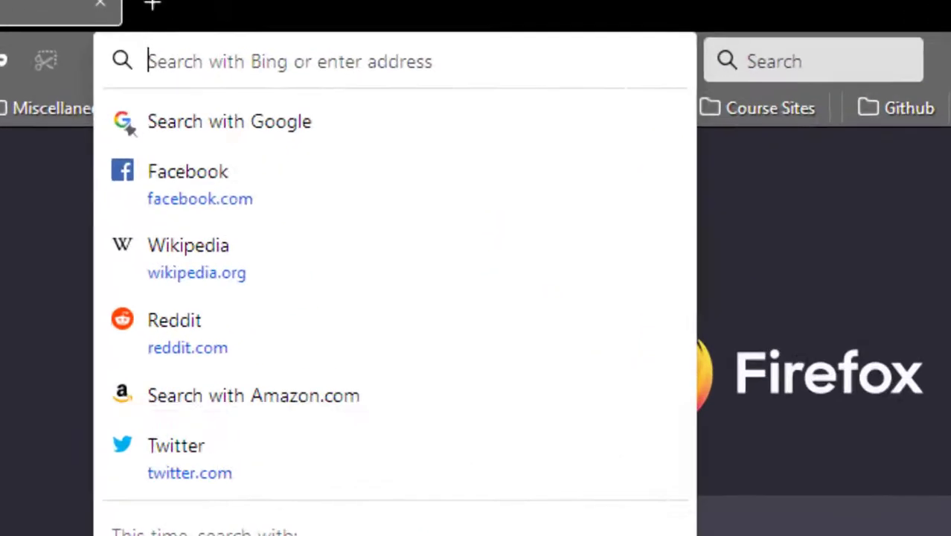
text(ovl tool)
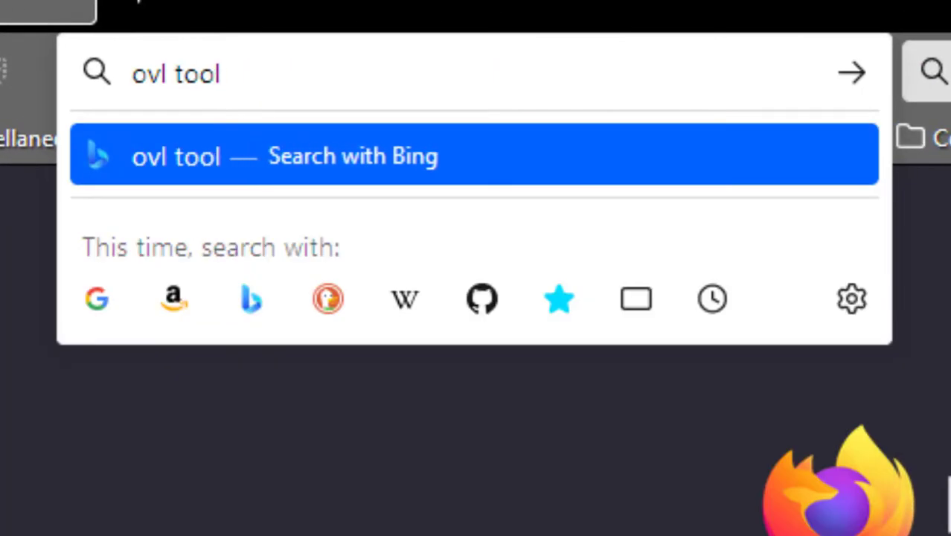
text( gui)
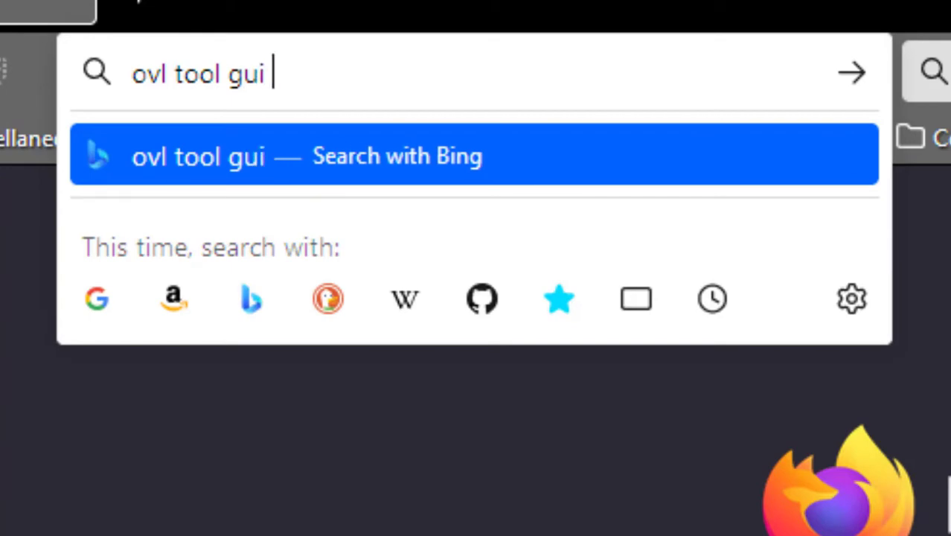
key(Return)
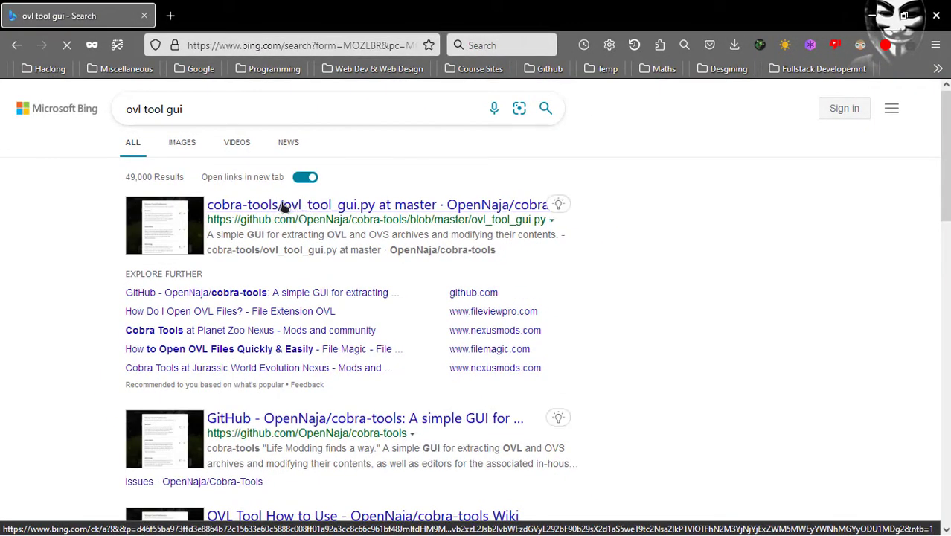
click(311, 215)
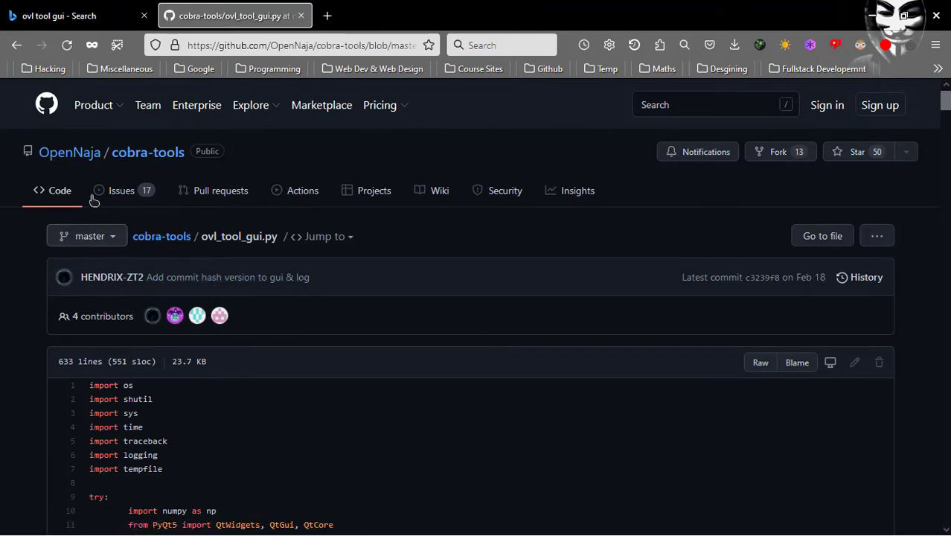
From the cobra-tools repository home, start a Download ZIP and cancel the duplicate download
click(61, 194)
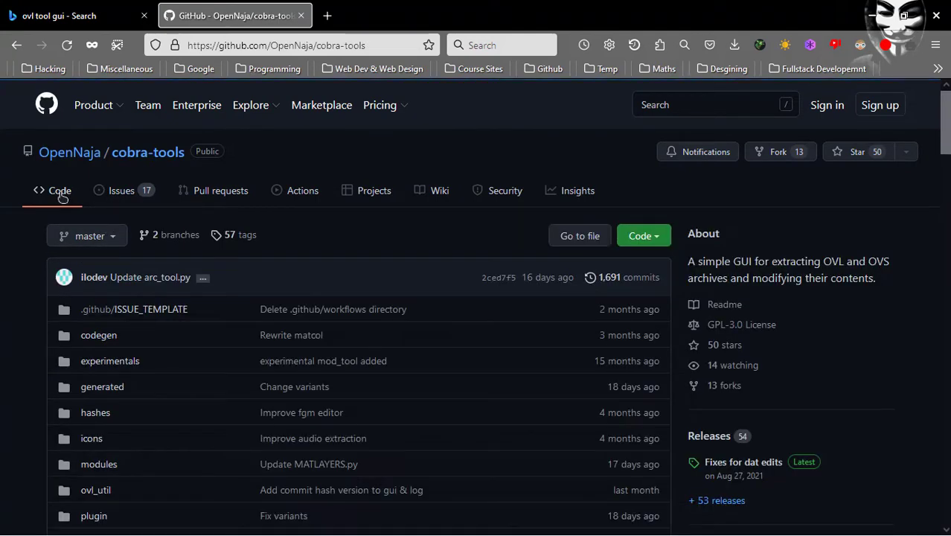
scroll(134, 235, down, 1)
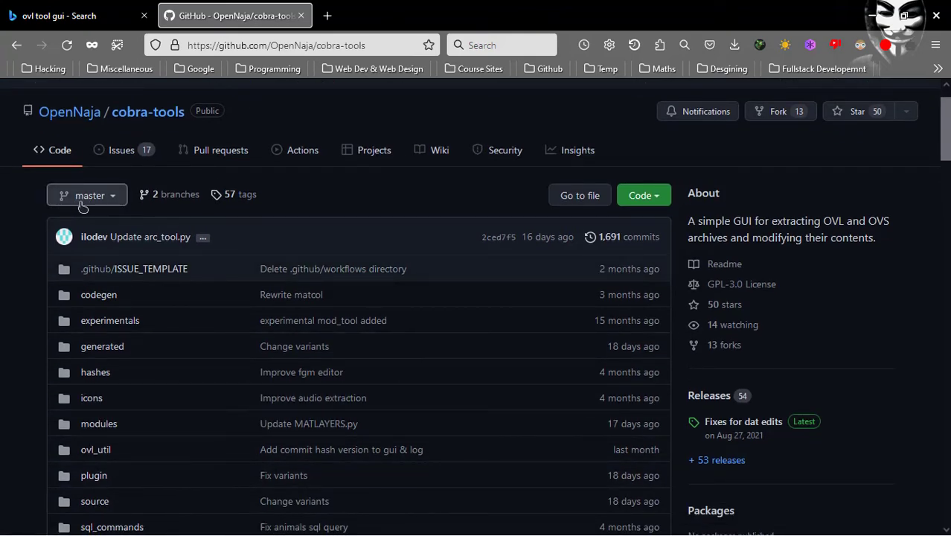
click(636, 204)
click(454, 370)
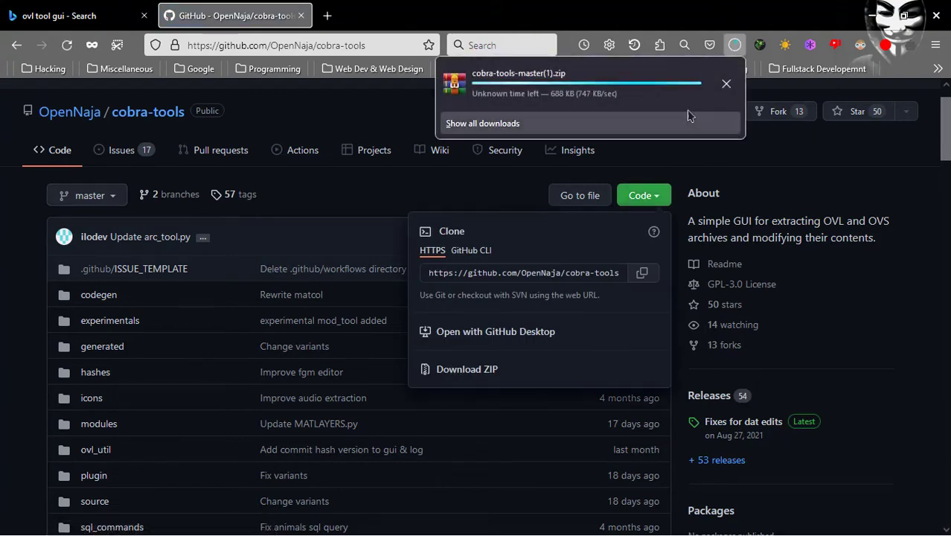
click(725, 82)
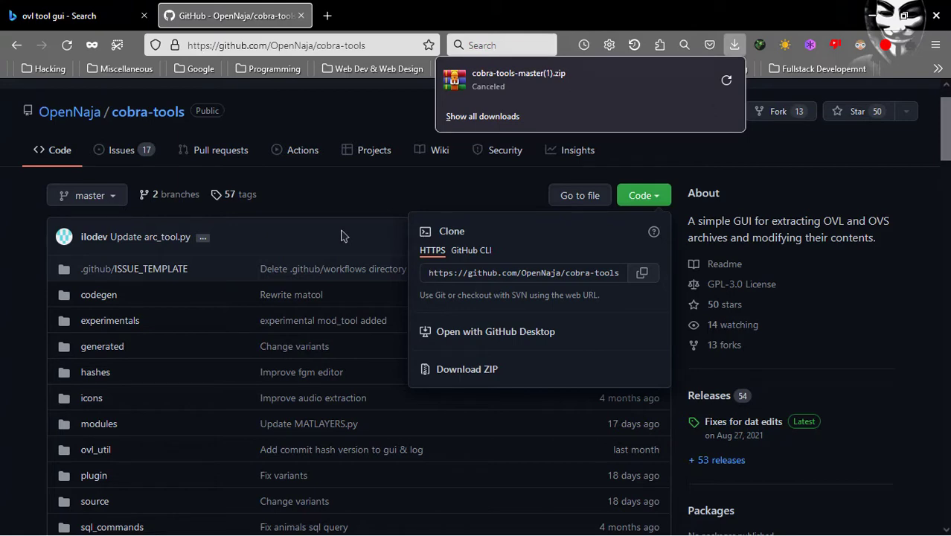
Confirm cobra-tools-master.zip is already in the Downloads folder
key(super+e)
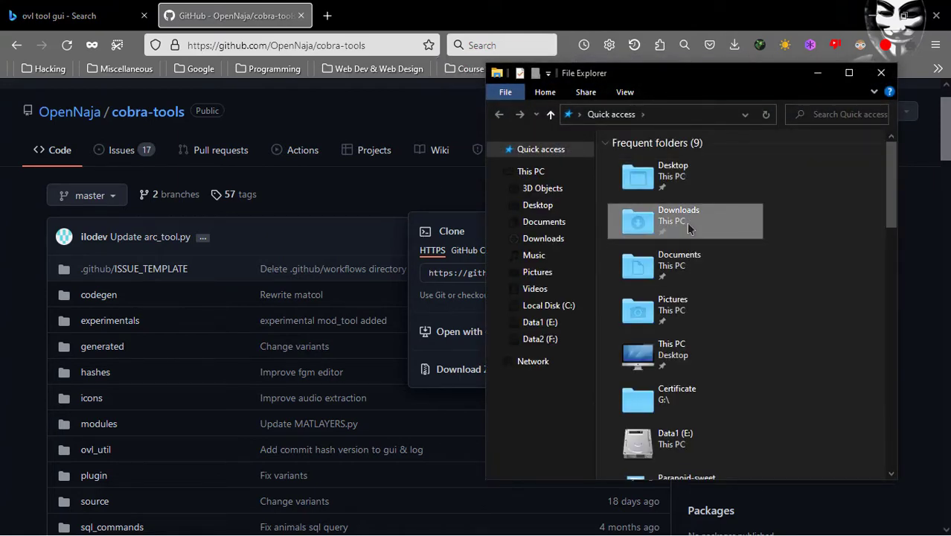
double_click(689, 229)
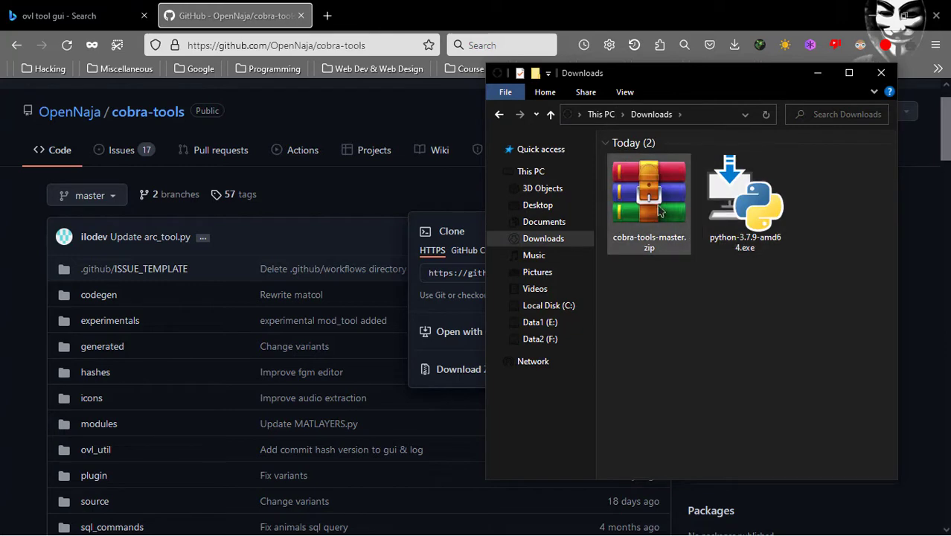
click(659, 212)
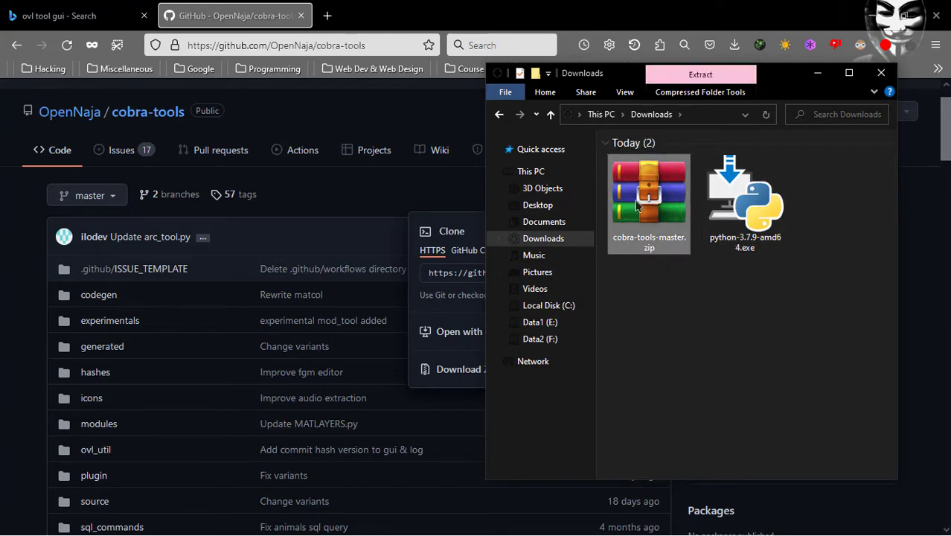
Close the GitHub and Bing tabs in Firefox, leaving a blank new tab
click(294, 32)
click(301, 15)
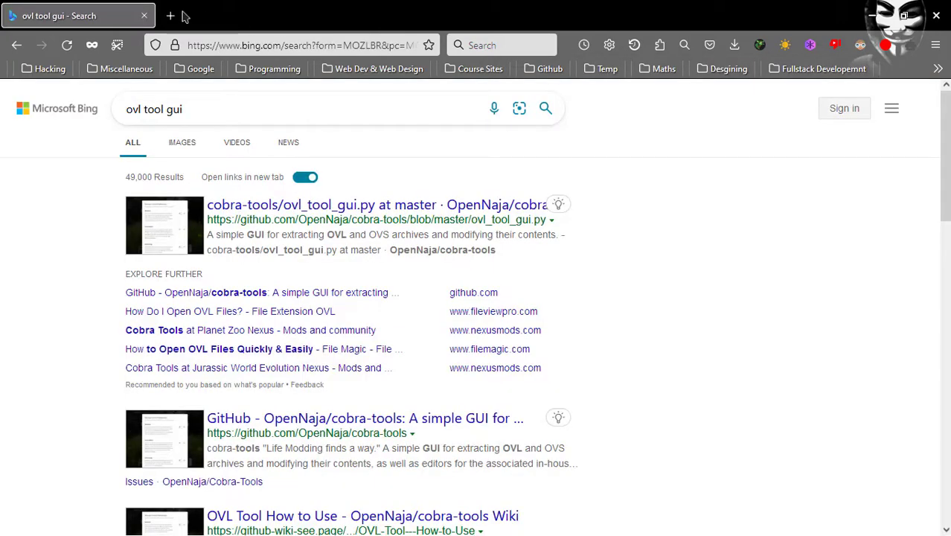
click(169, 15)
click(144, 14)
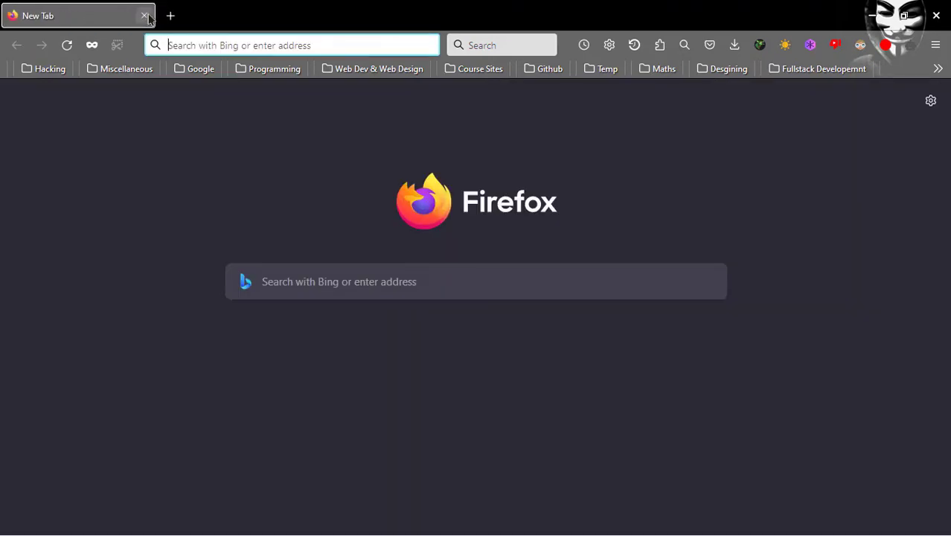
Search for 'python' and open the official Python.org site
text(python)
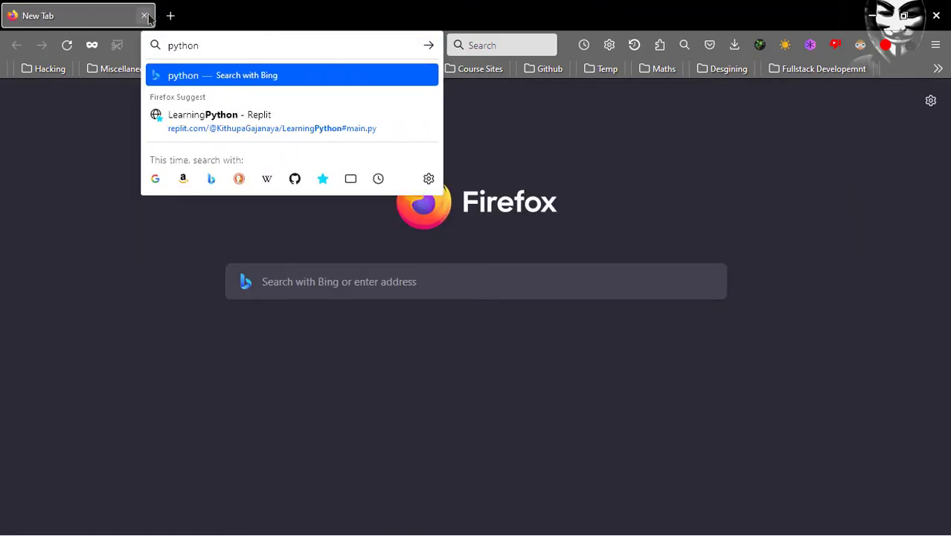
key(Return)
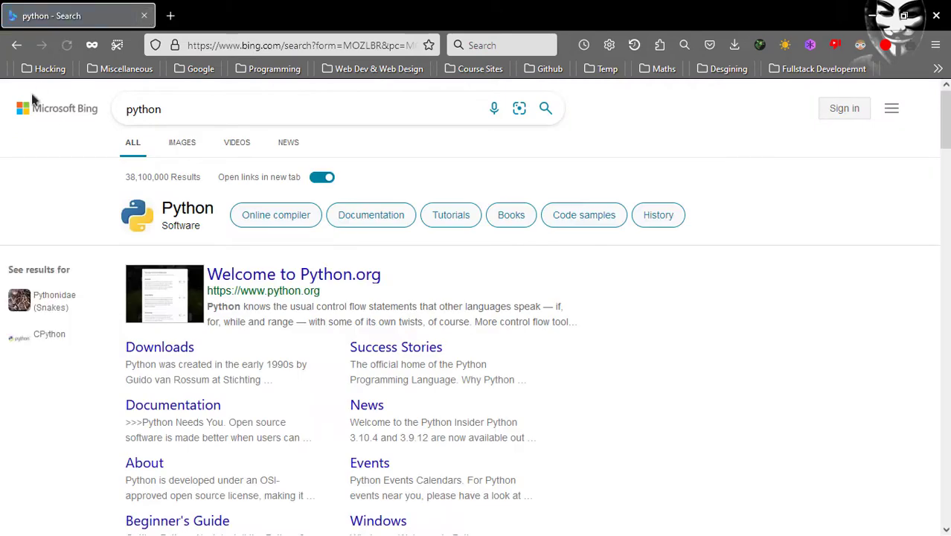
click(253, 277)
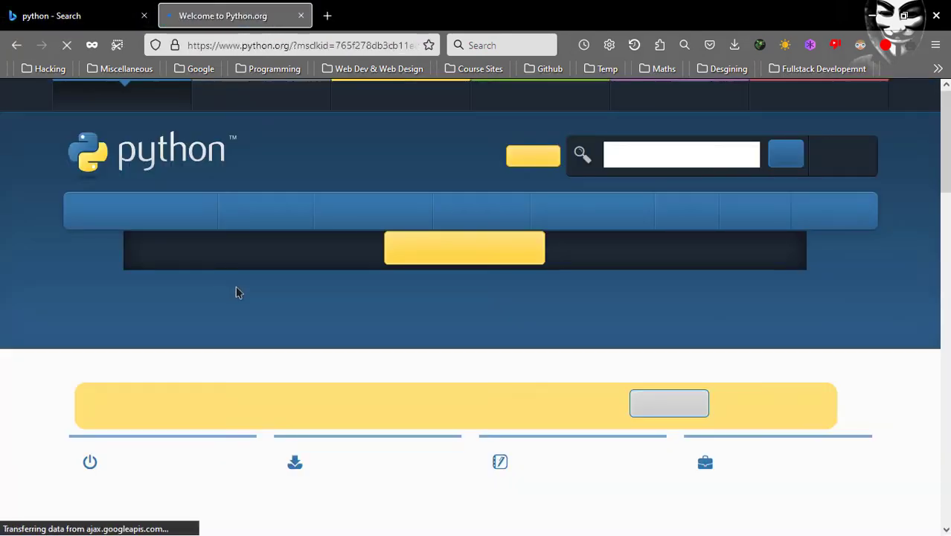
scroll(393, 362, down, 2)
scroll(393, 361, down, 2)
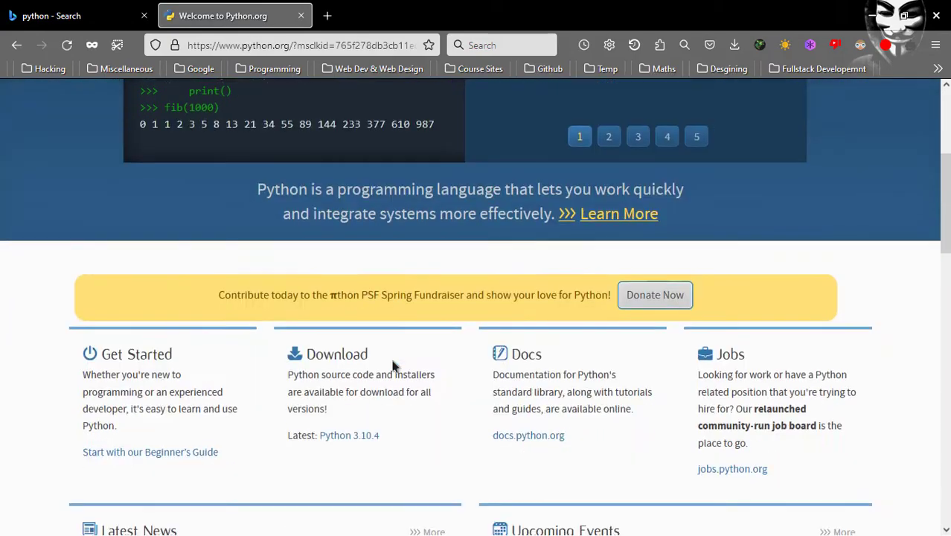
scroll(393, 362, down, 2)
scroll(393, 365, down, 1)
scroll(326, 365, down, 2)
scroll(246, 335, down, 2)
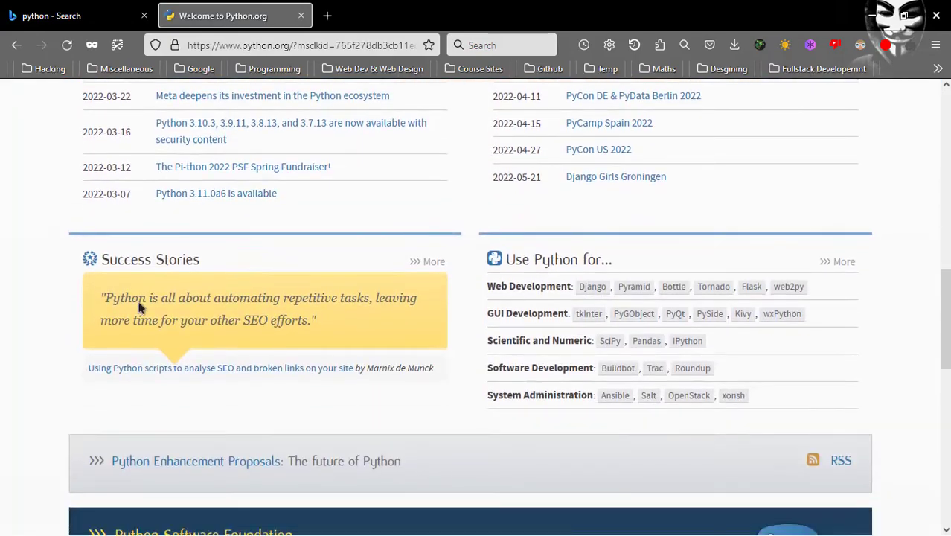
scroll(164, 303, down, 3)
scroll(164, 304, up, 10)
scroll(160, 304, up, 5)
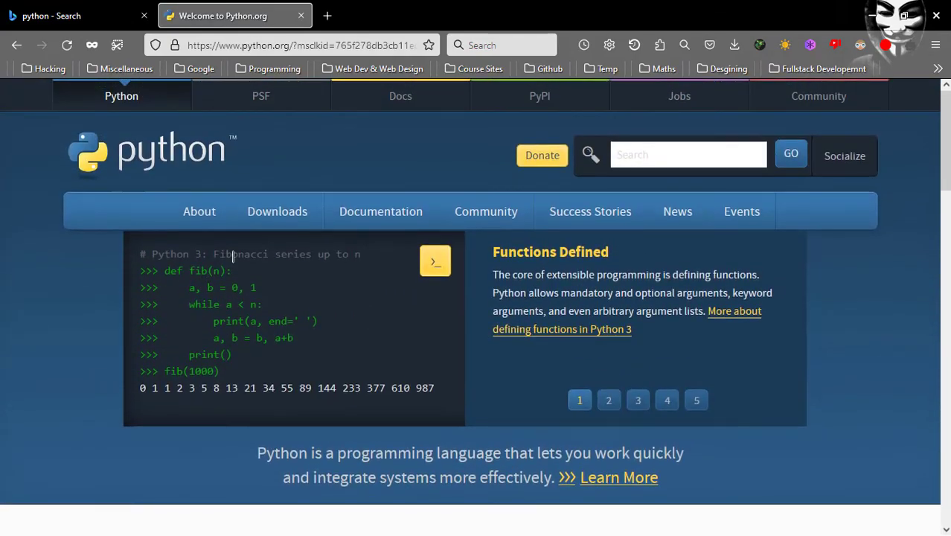
Go to Python.org's Downloads page and scroll to the list of releases
click(275, 214)
scroll(223, 301, down, 2)
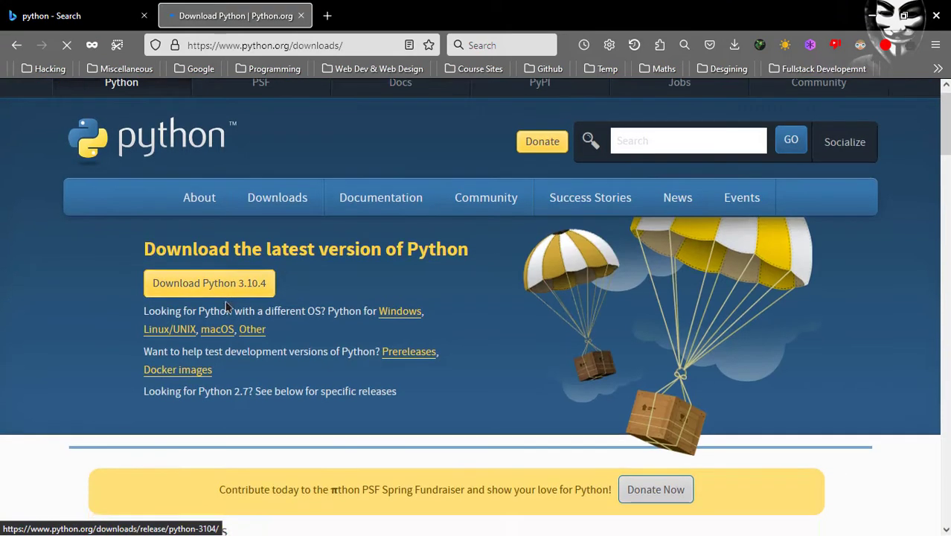
scroll(253, 214, down, 2)
scroll(221, 272, down, 3)
scroll(179, 330, down, 3)
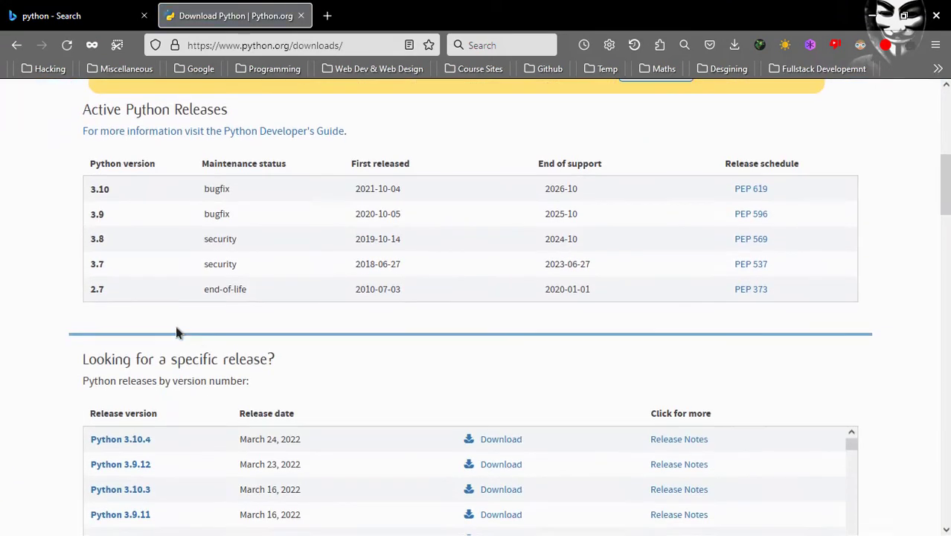
scroll(142, 214, down, 1)
scroll(143, 214, up, 1)
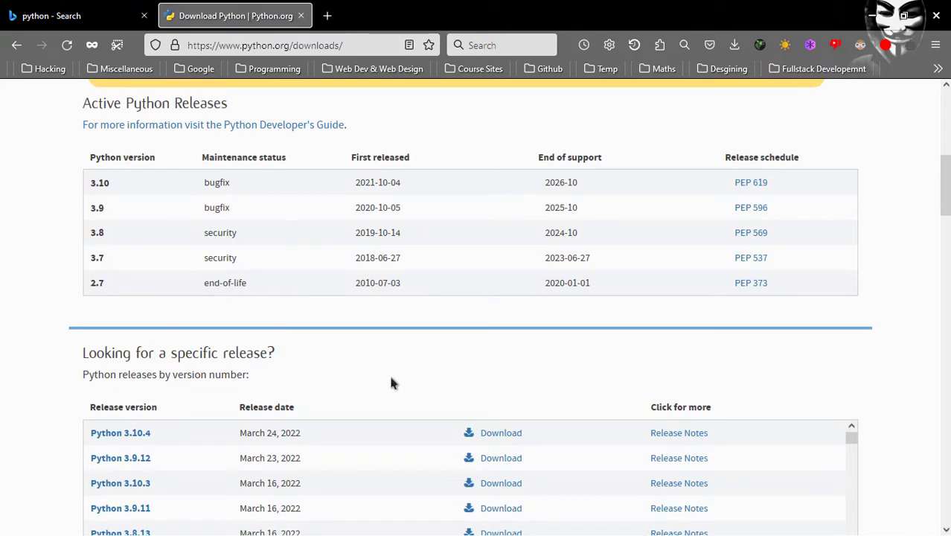
Check that the python-3.7.9 installer is already in Downloads, then close the window
key(super+e)
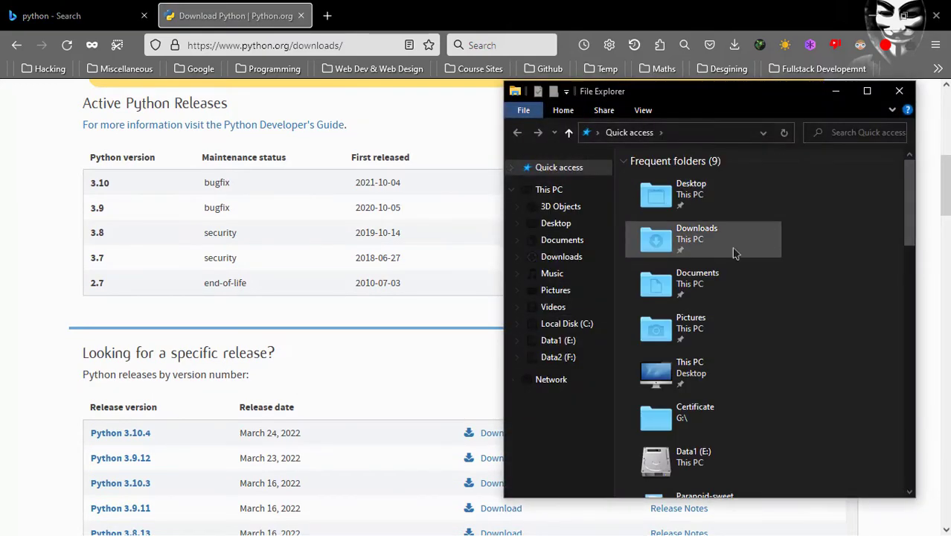
double_click(735, 253)
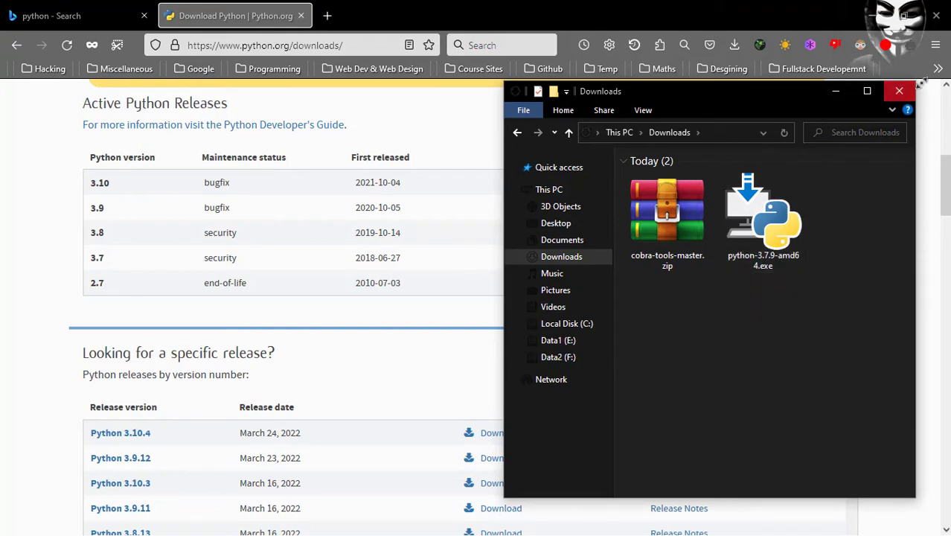
click(899, 91)
Find 3.7.9 on the downloads page and open the Python 3.7.9 release page
scroll(138, 260, down, 3)
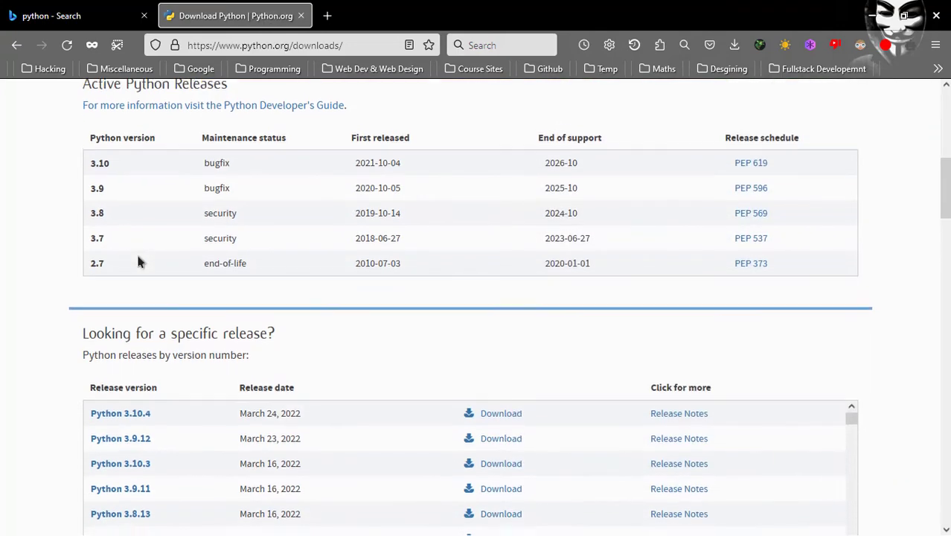
scroll(164, 268, down, 2)
scroll(185, 303, up, 1)
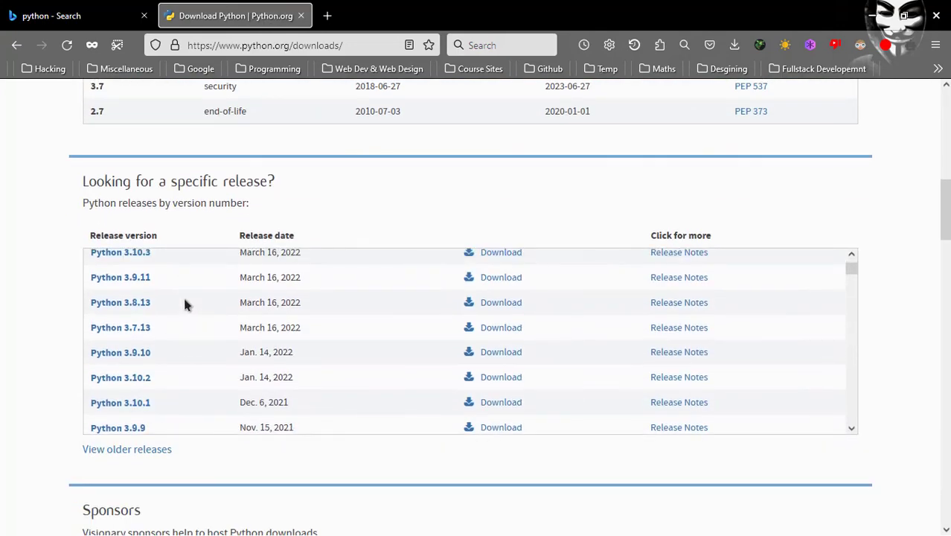
key(ctrl+f)
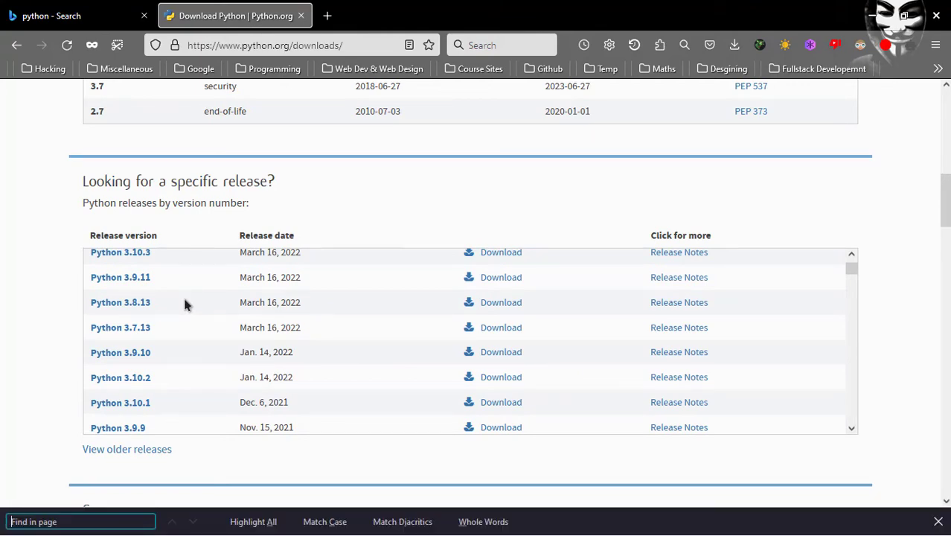
text(3.)
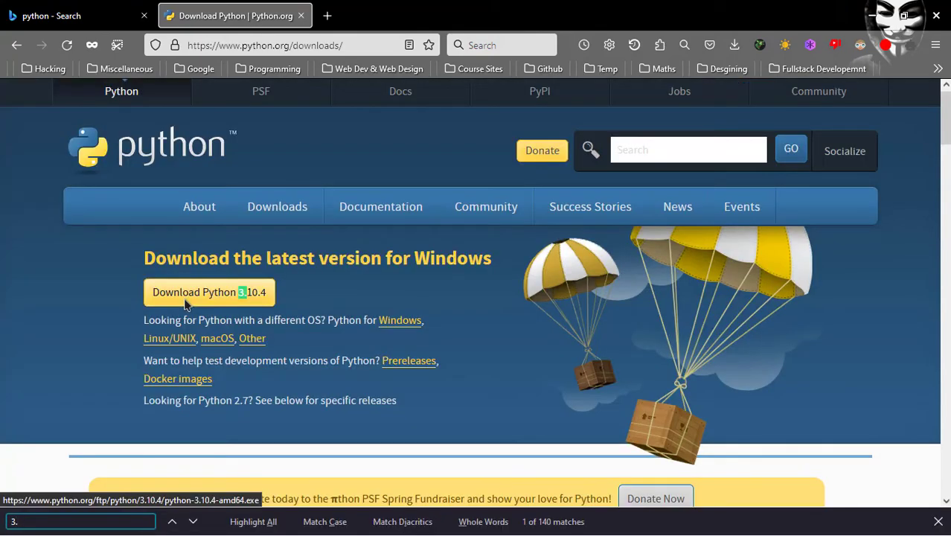
text(7.)
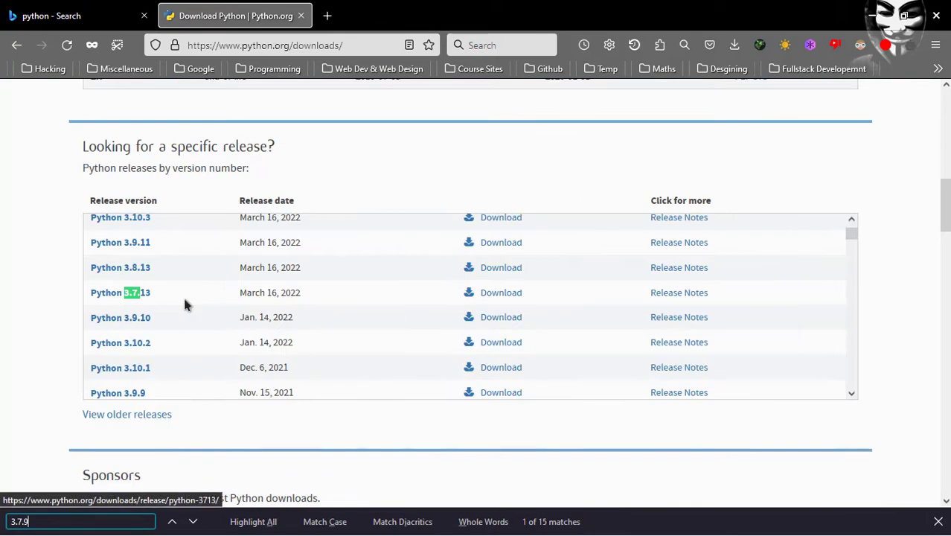
text(9)
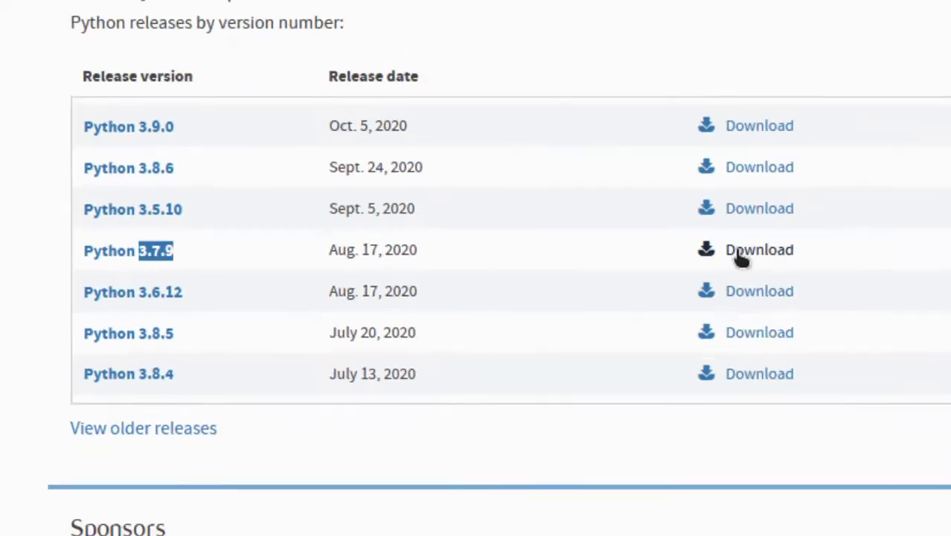
click(737, 251)
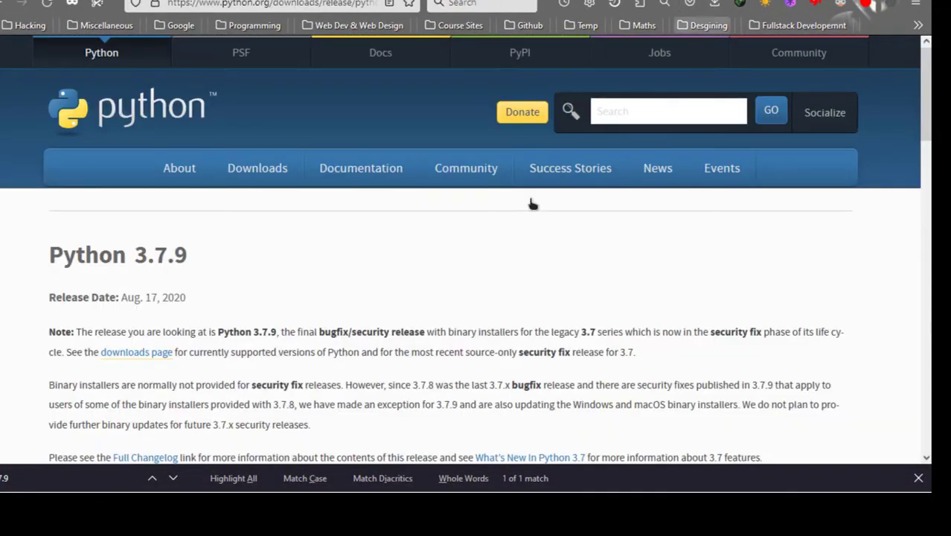
Start the Windows x86-64 executable installer download, cancel it, and close the release tab
scroll(336, 283, down, 3)
scroll(337, 284, down, 3)
scroll(337, 284, down, 2)
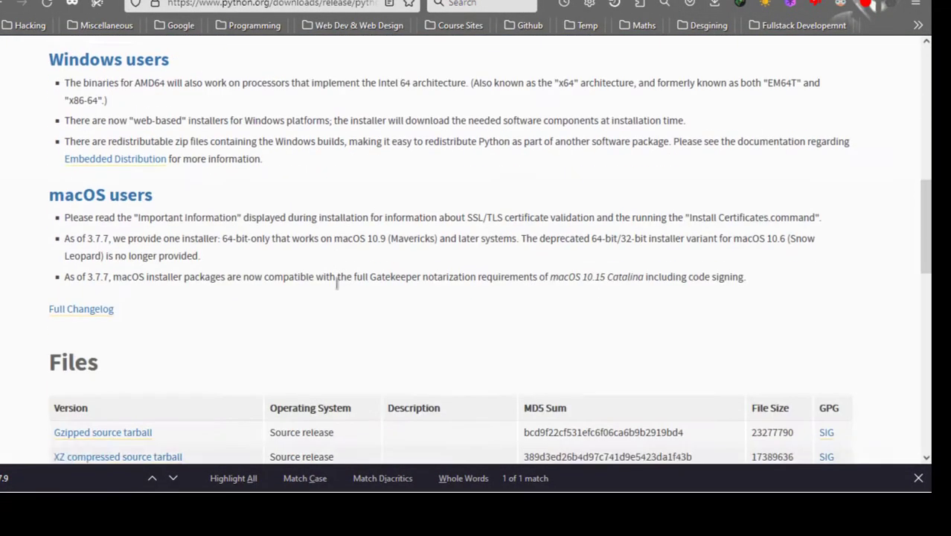
scroll(337, 284, down, 3)
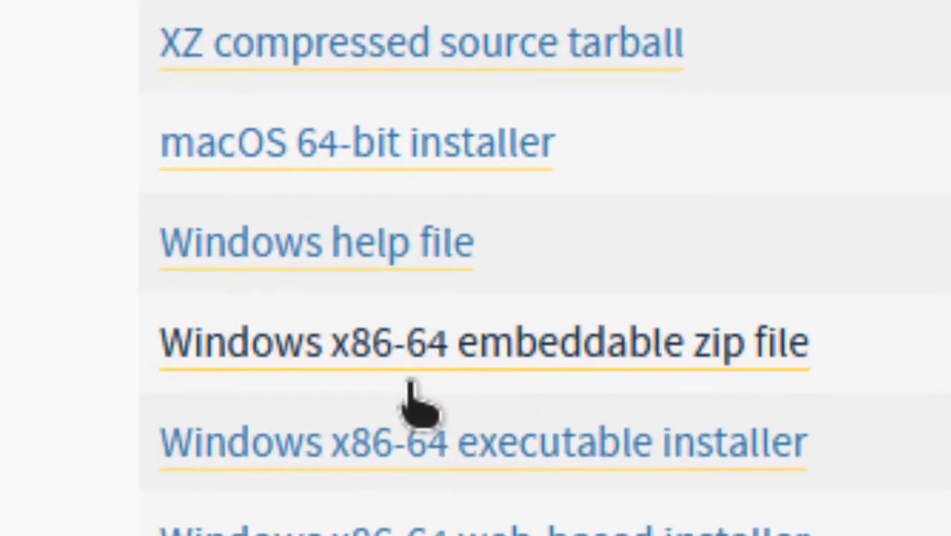
click(375, 465)
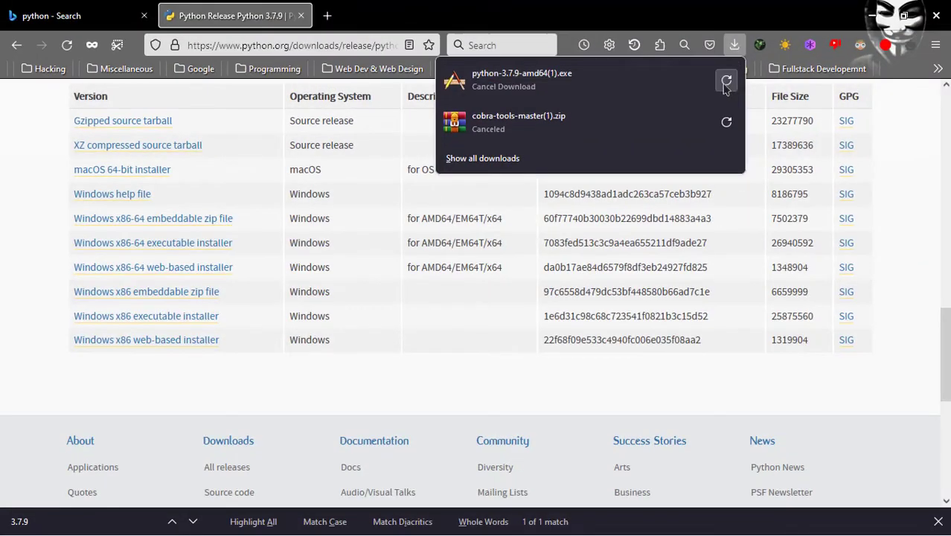
click(725, 82)
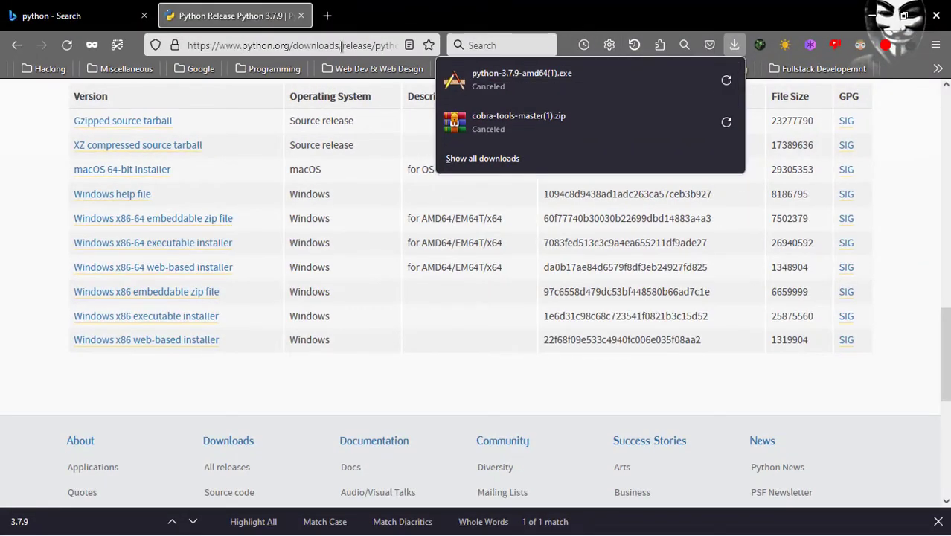
click(301, 16)
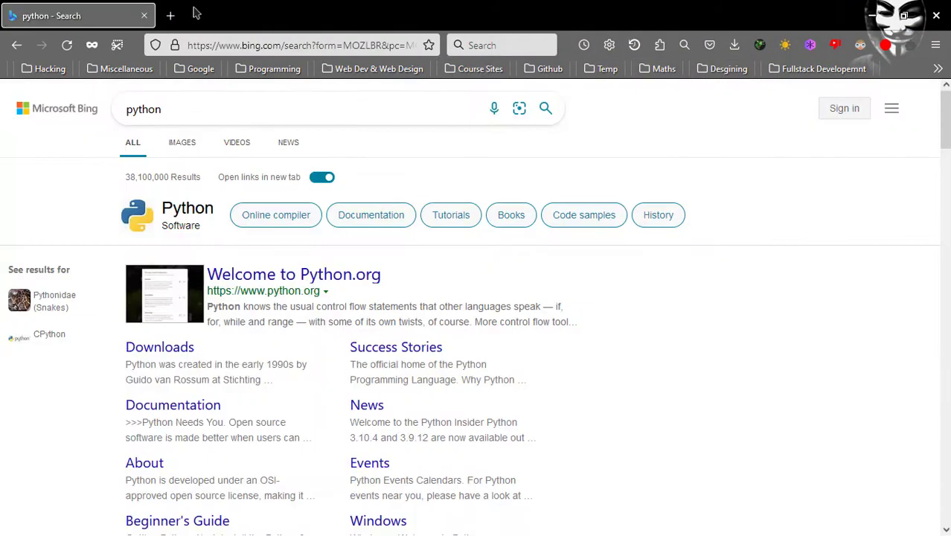
Close Firefox, the This PC window, and both Properties dialogs
key(ctrl+t)
click(144, 15)
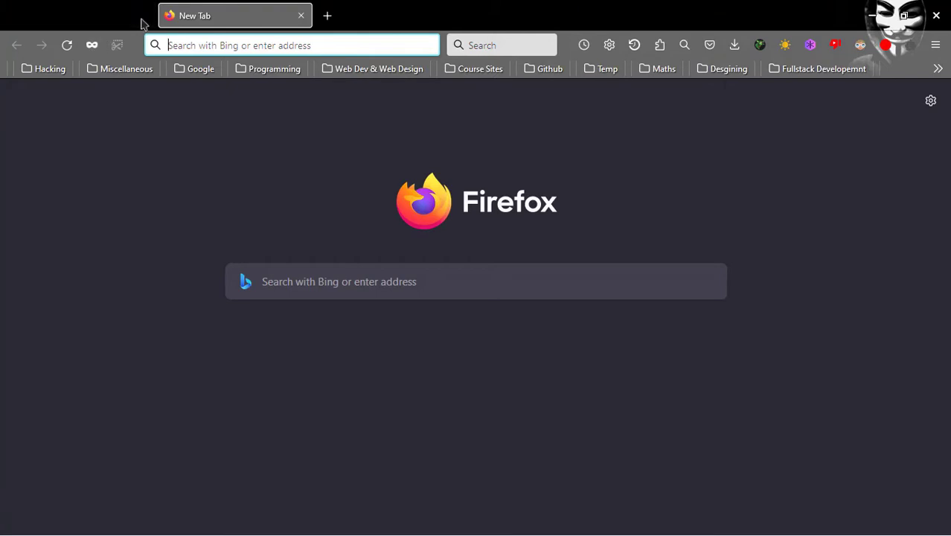
click(923, 7)
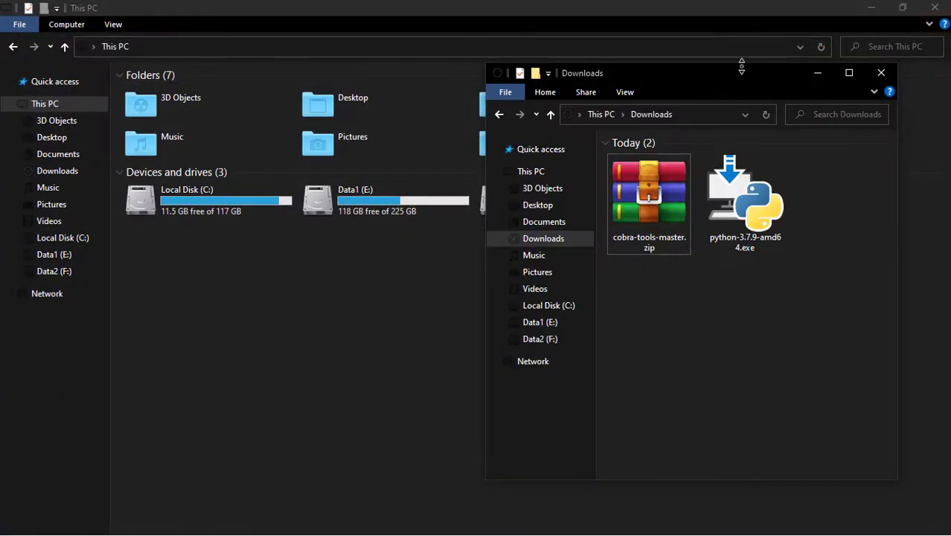
click(934, 9)
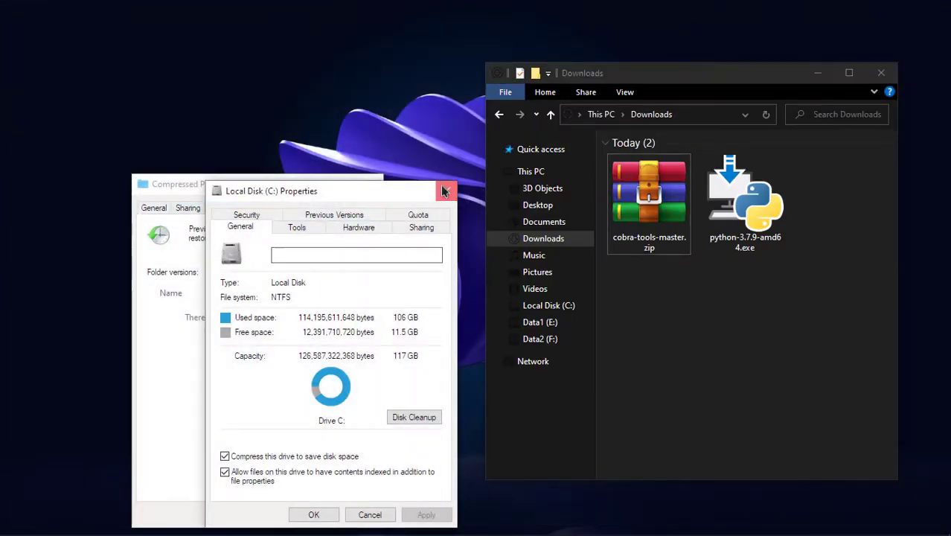
click(446, 191)
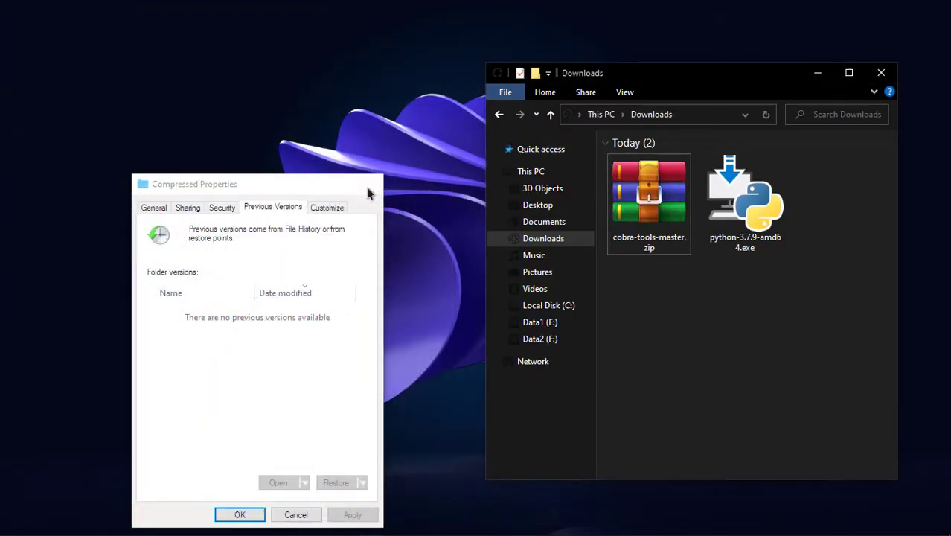
click(368, 189)
Select python-3.7.9-amd64.exe in the Downloads folder
click(670, 209)
click(749, 212)
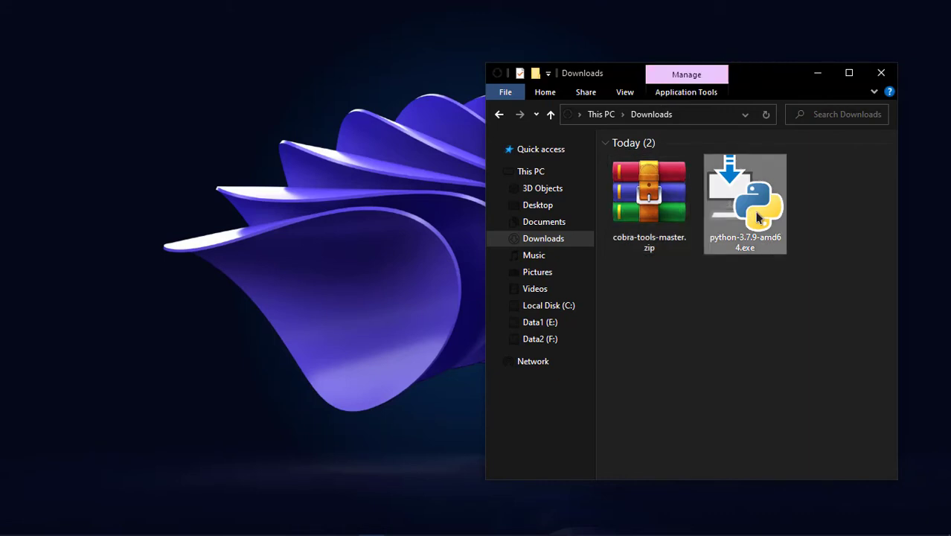
click(647, 201)
click(747, 207)
Launch python-3.7.9-amd64.exe, allow it to run, and bring the setup window into view
double_click(740, 208)
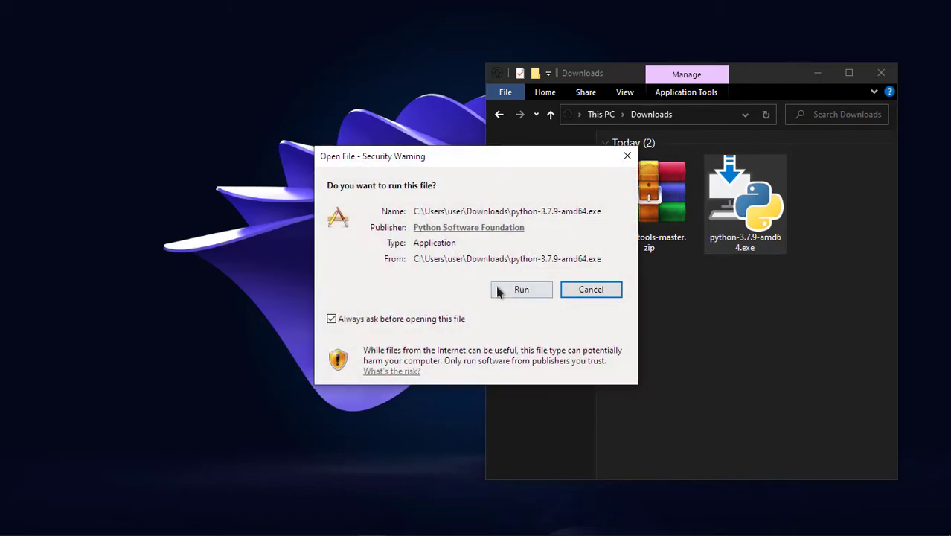
click(520, 291)
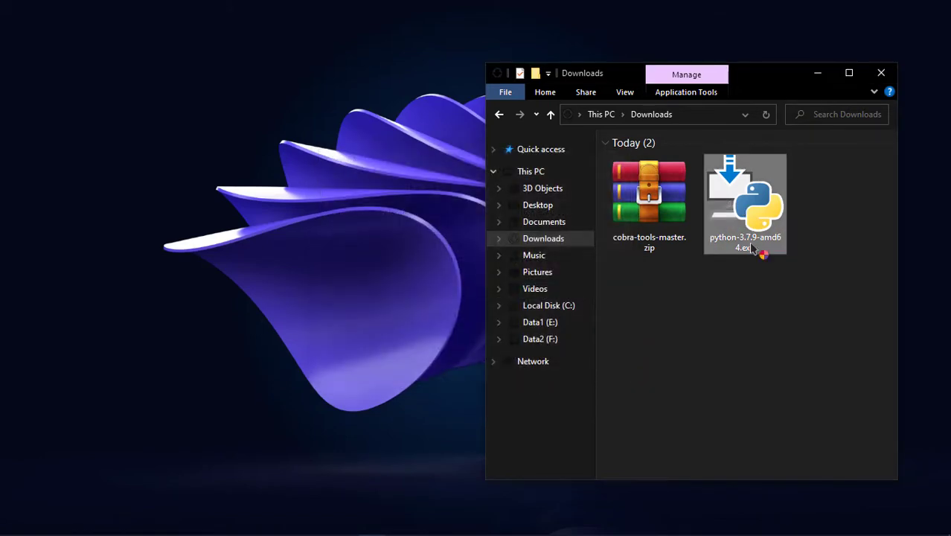
click(846, 75)
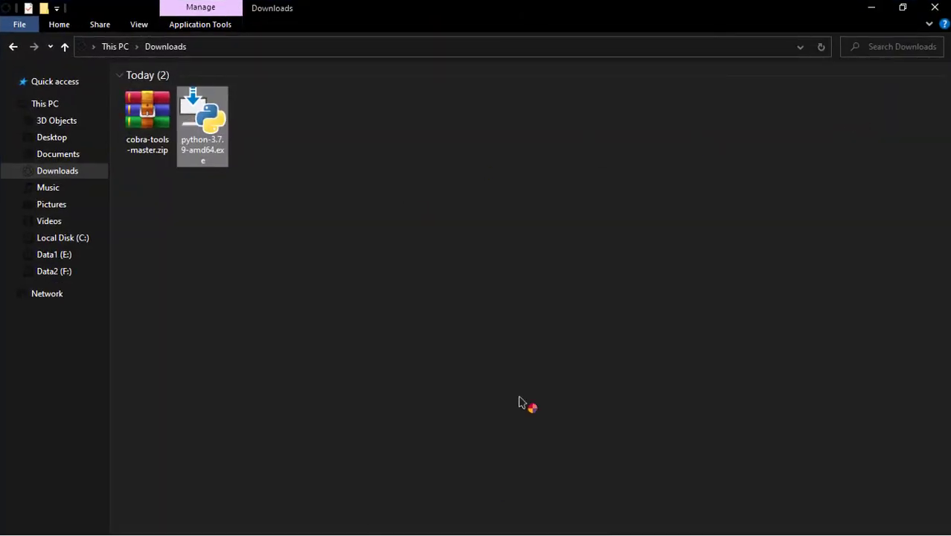
click(869, 9)
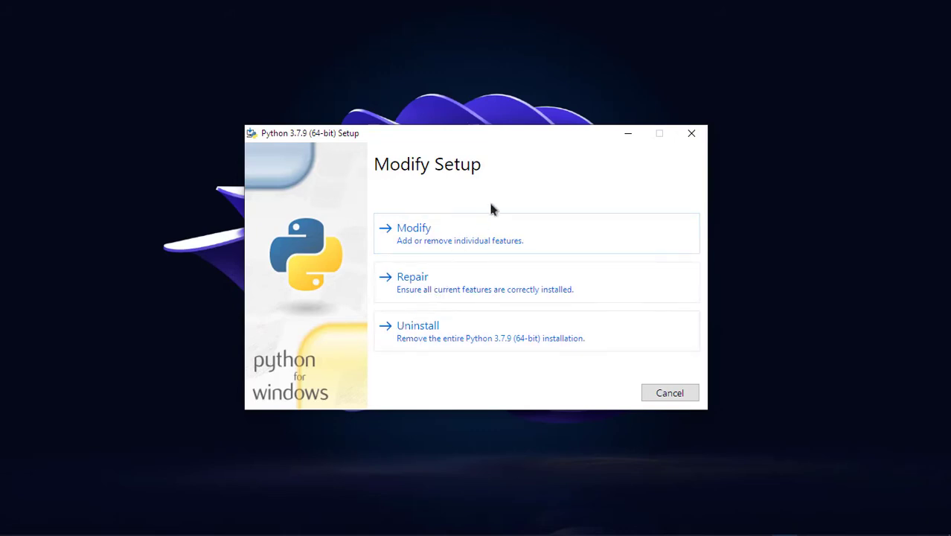
mouse_move(705, 525)
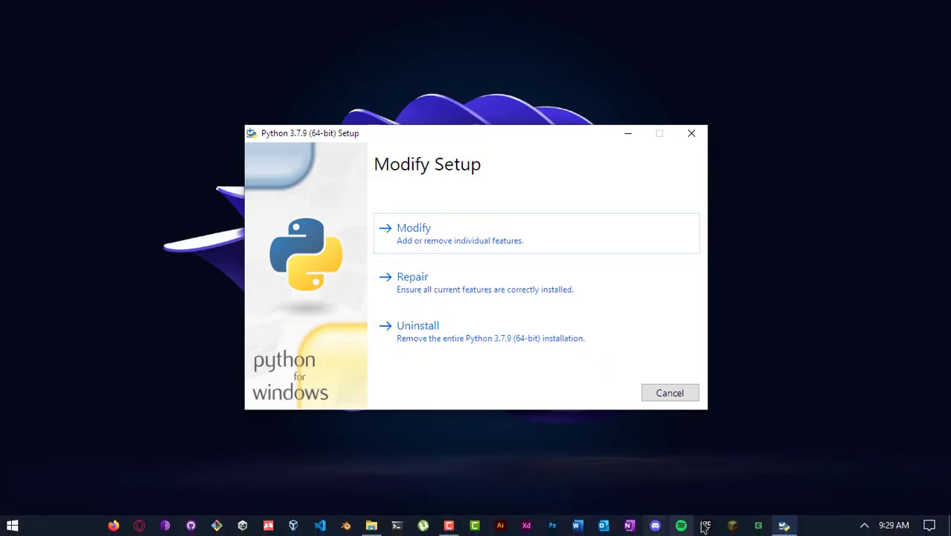
Install Python 3.7.9 via Install Now with Add Python 3.7 to PATH, then close setup
click(446, 526)
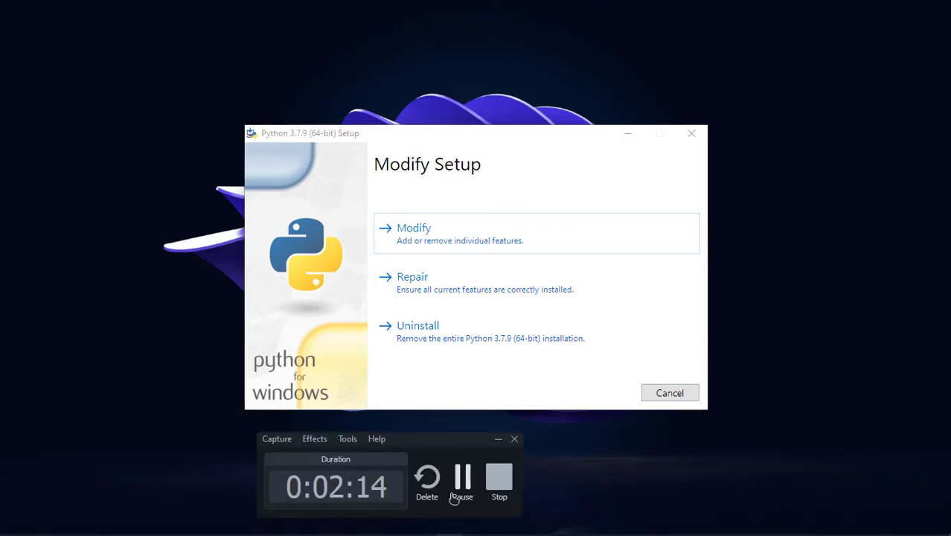
click(463, 480)
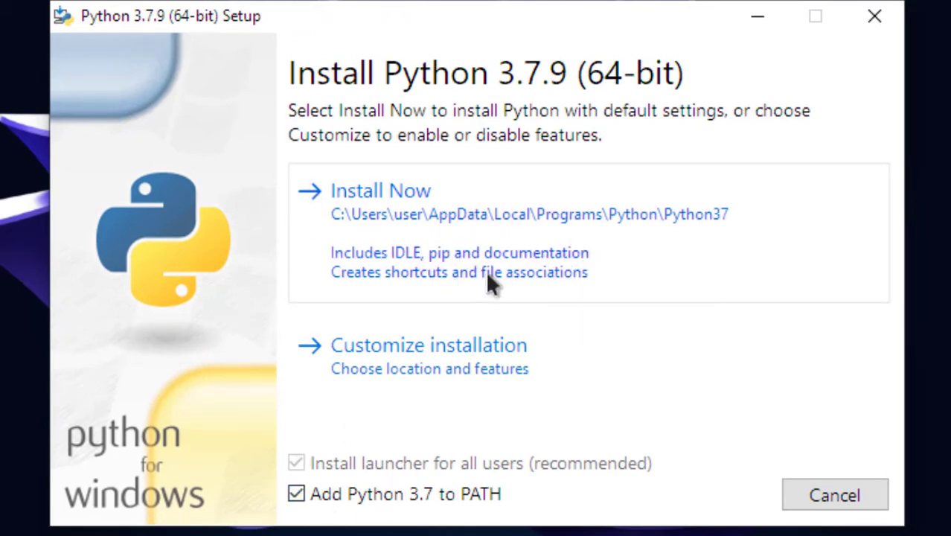
click(488, 276)
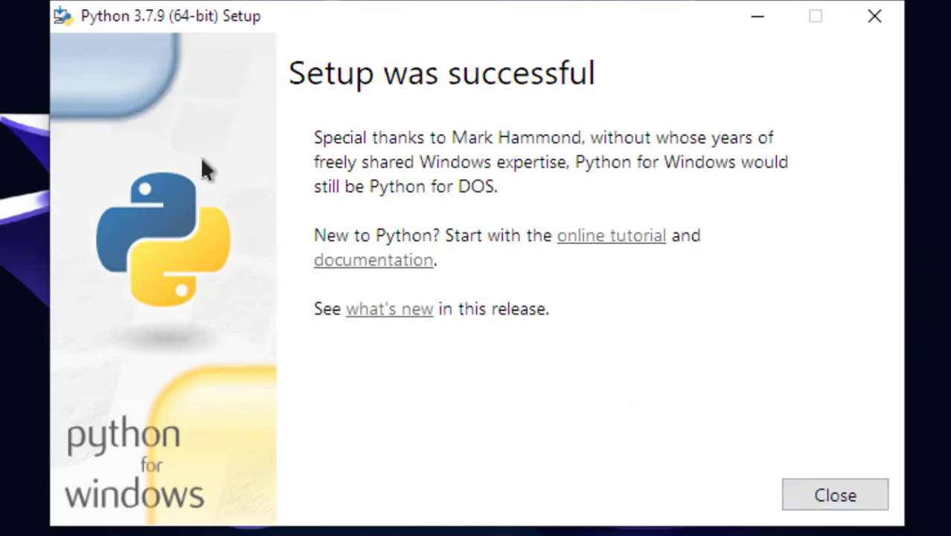
click(835, 497)
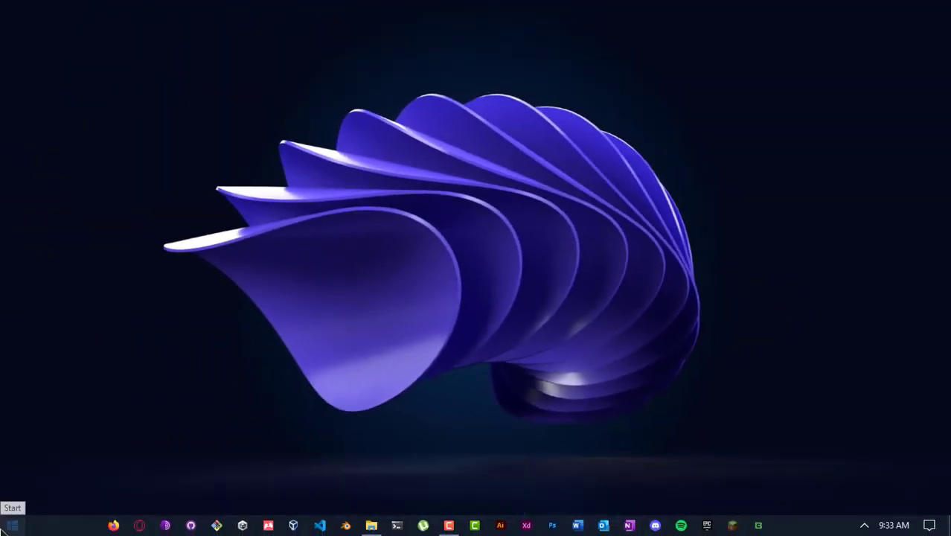
Launch Blender from Windows search and dismiss the startup splash
click(2, 530)
text(blend)
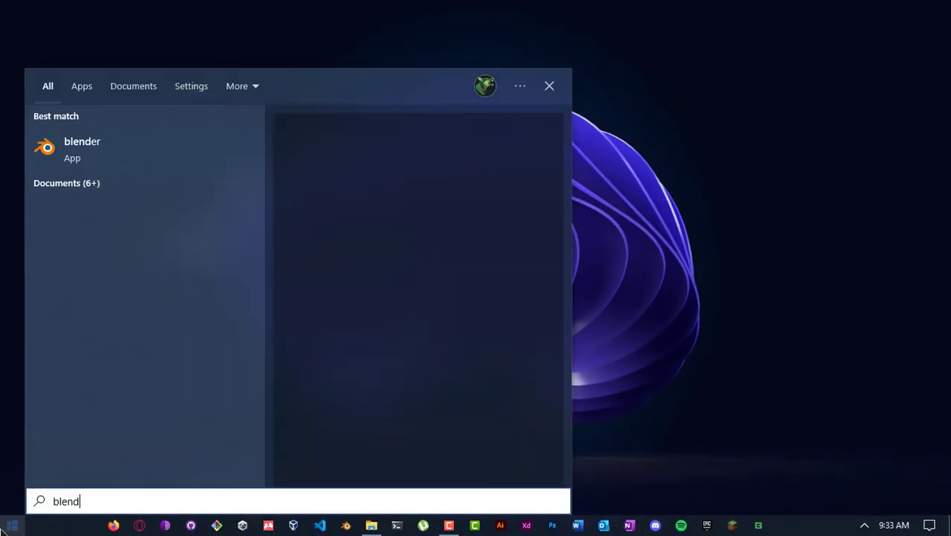
text(er)
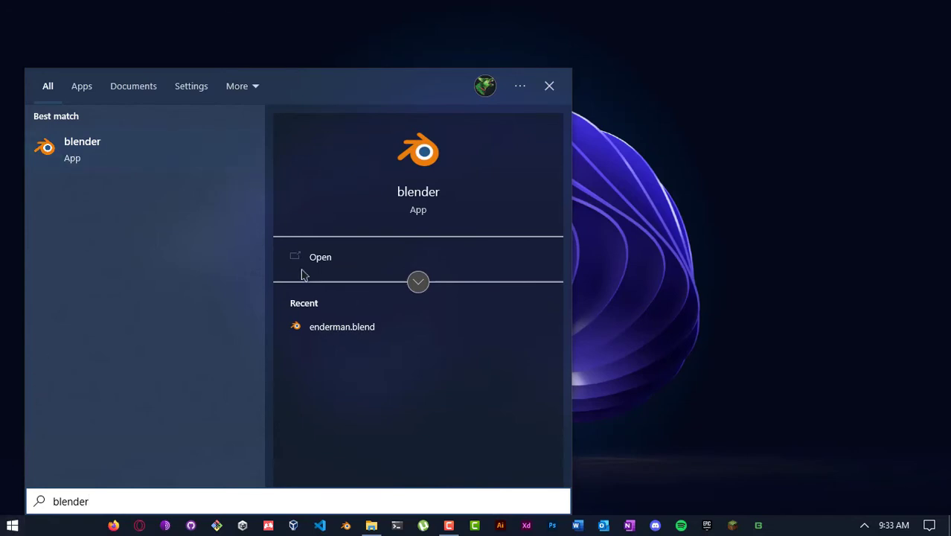
click(321, 258)
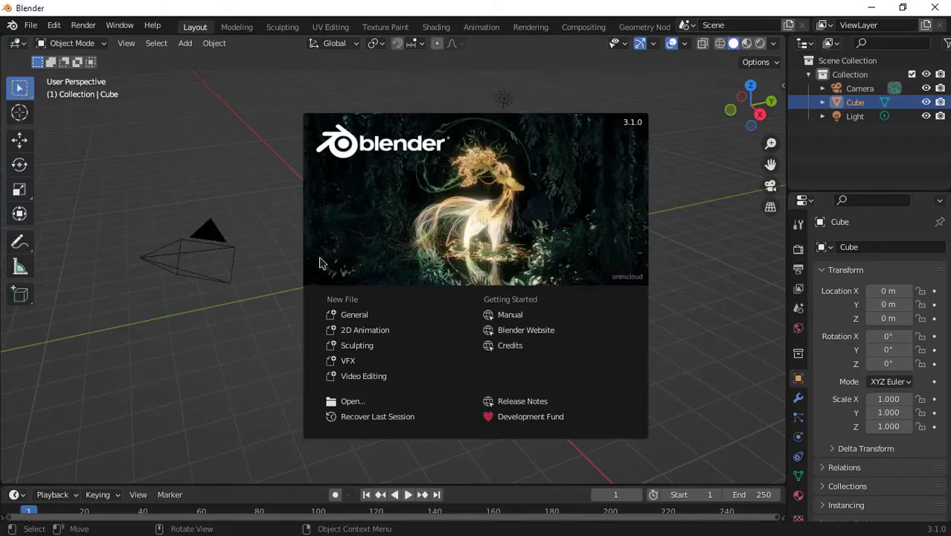
click(99, 318)
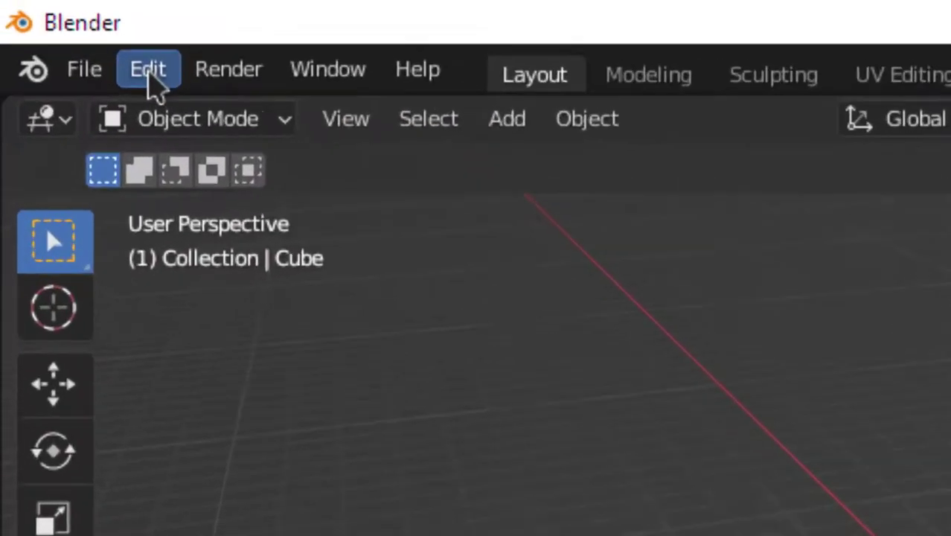
In Preferences > Add-ons, install cobra-tools-master.zip and enable Cobra Engine Formats (JWE, Planet Zoo)
click(148, 69)
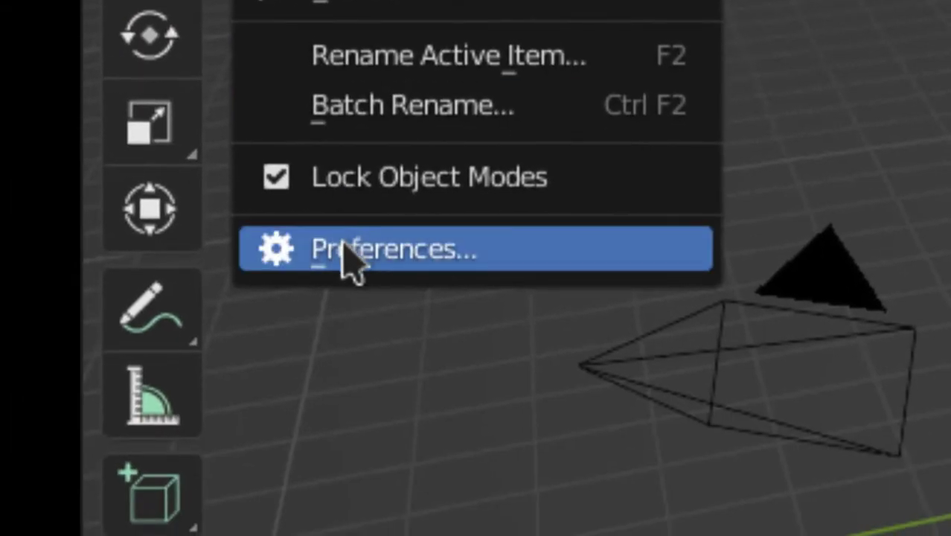
click(350, 253)
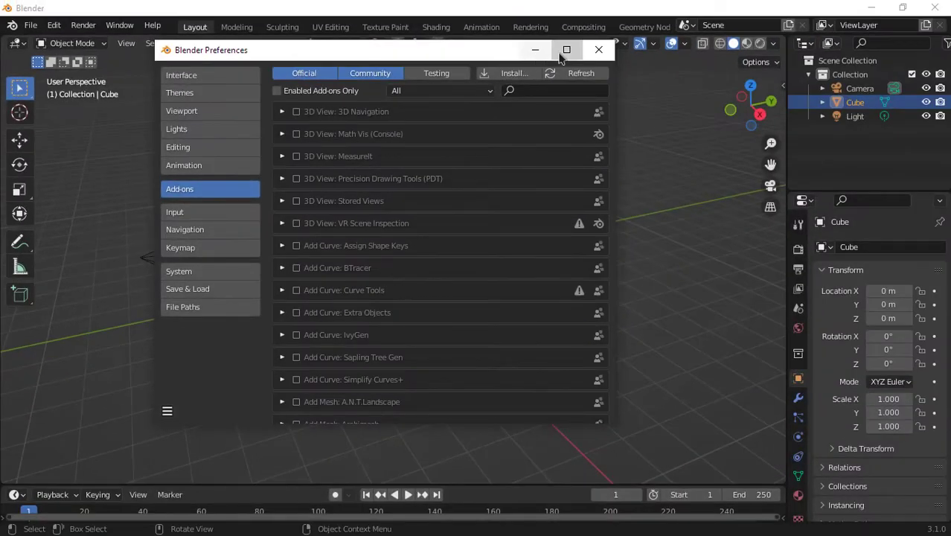
click(562, 47)
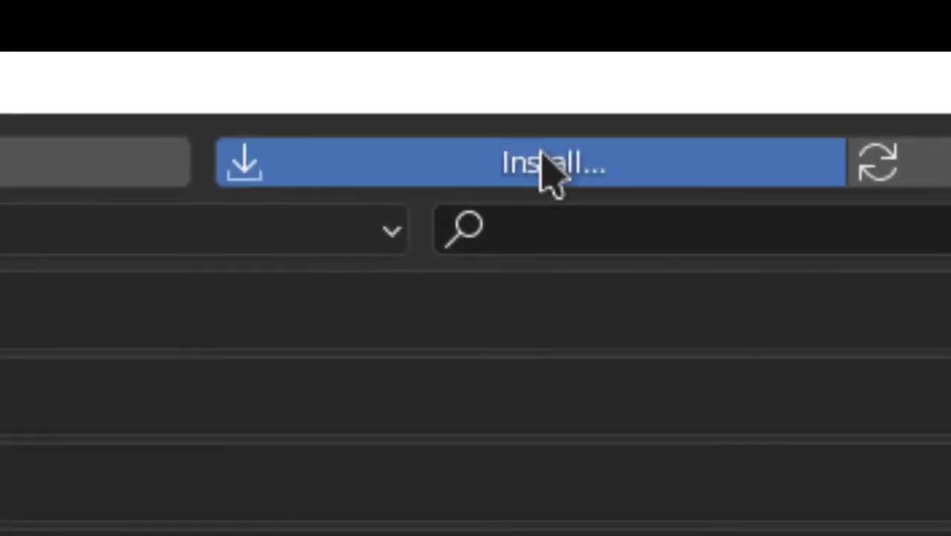
click(543, 155)
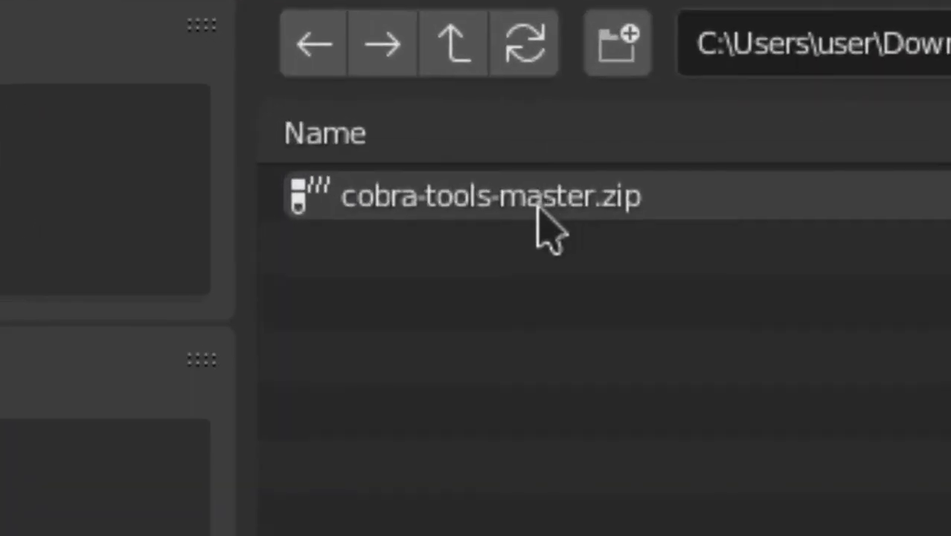
click(489, 211)
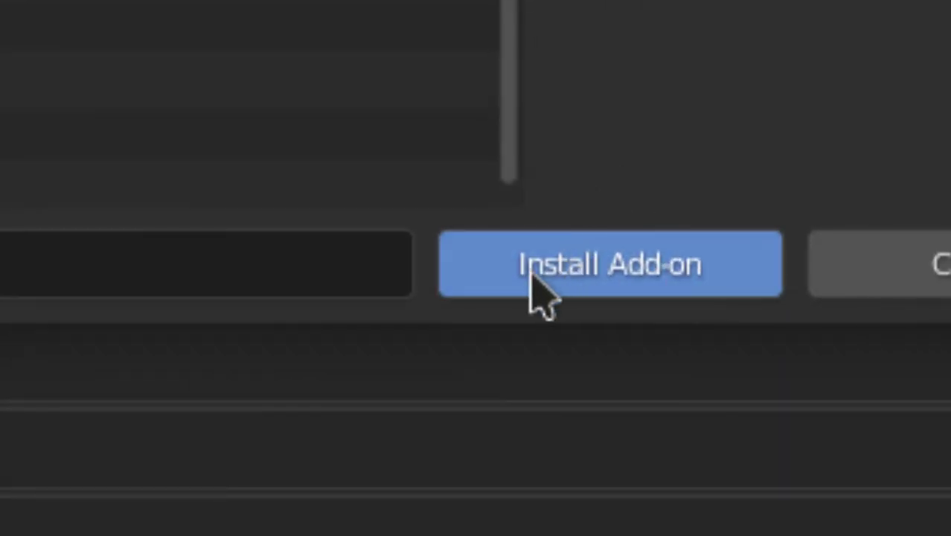
click(530, 277)
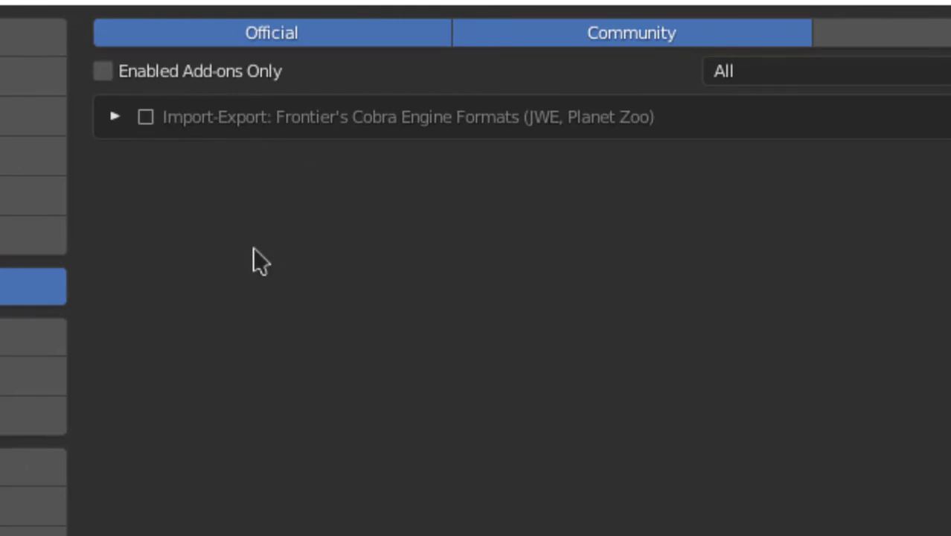
click(143, 121)
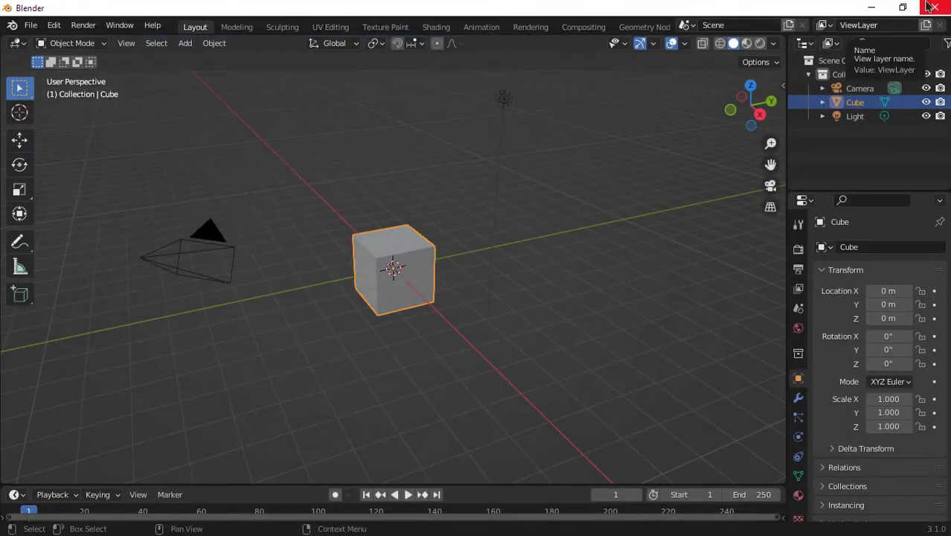
Quit Blender and extract cobra-tools-master.zip in Downloads to a cobra-tools-master folder
click(928, 7)
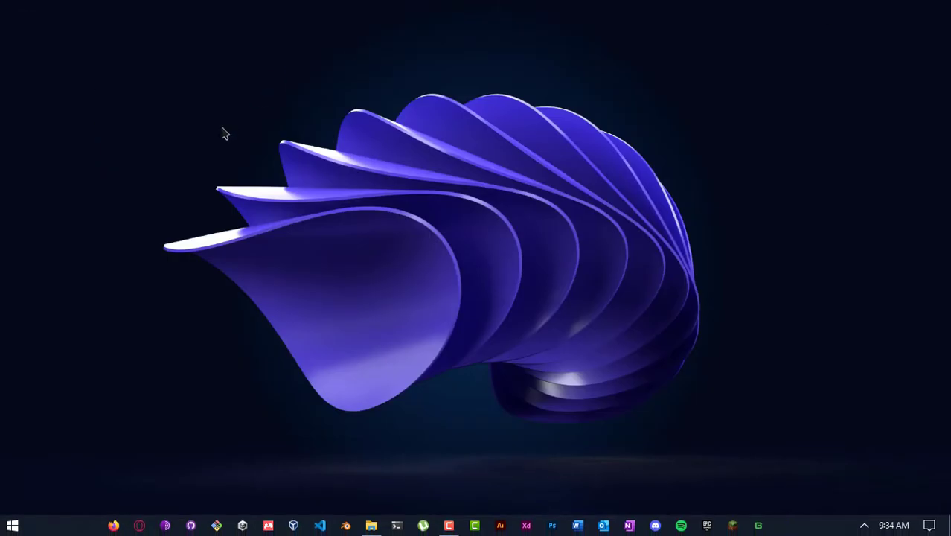
click(371, 525)
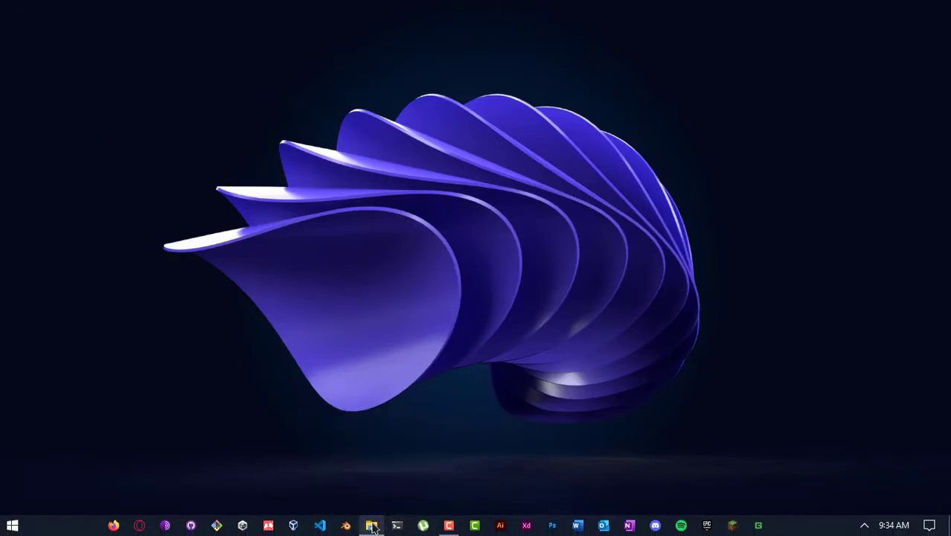
click(155, 104)
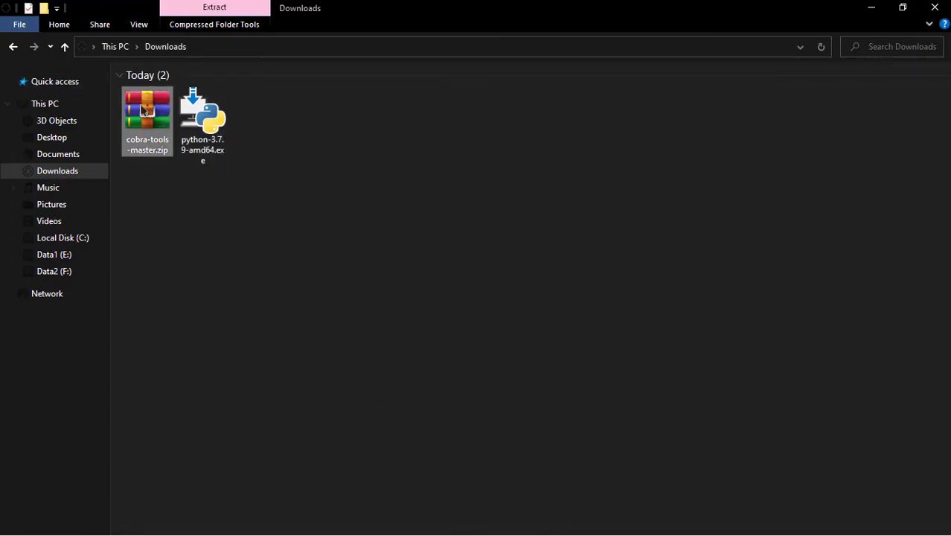
right_click(135, 130)
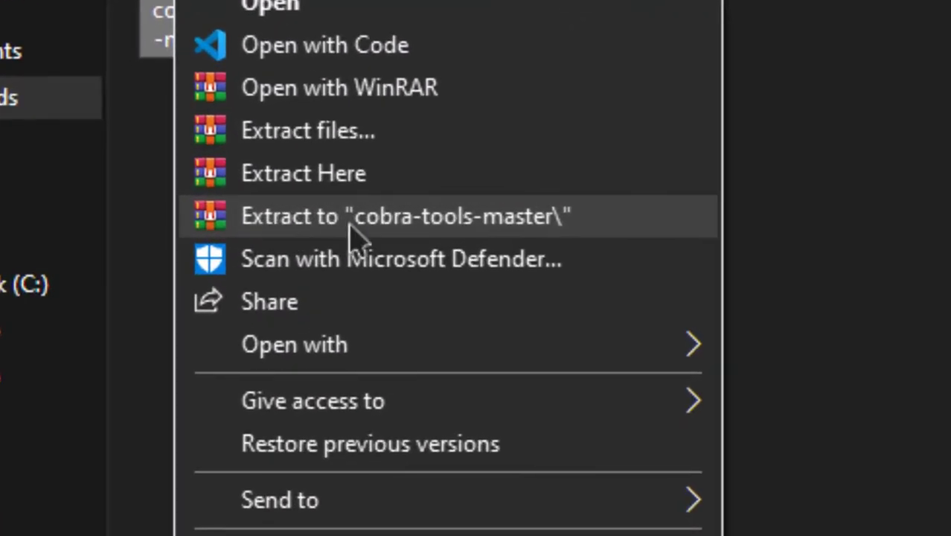
click(191, 214)
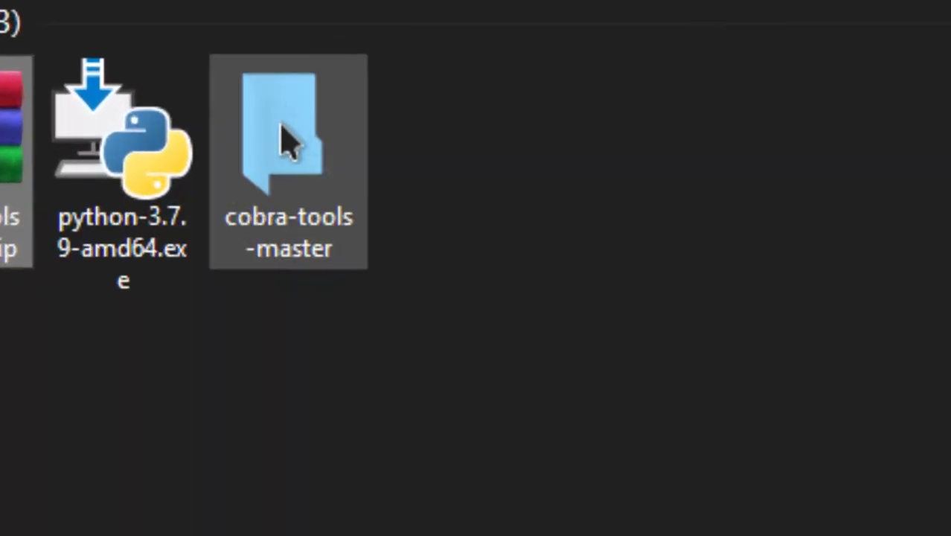
Open the inner cobra-tools-master folder and select ovl_tool_gui.py
click(195, 70)
double_click(283, 131)
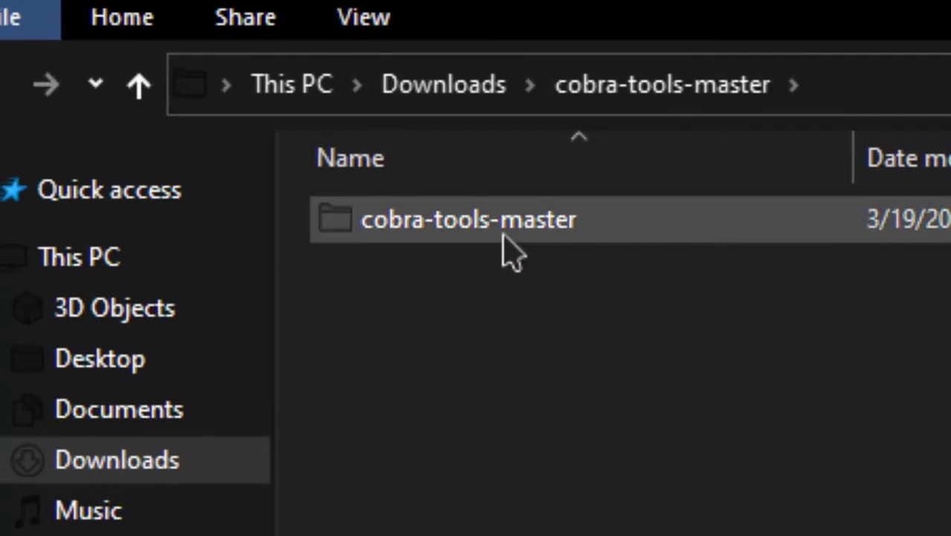
click(503, 235)
double_click(504, 237)
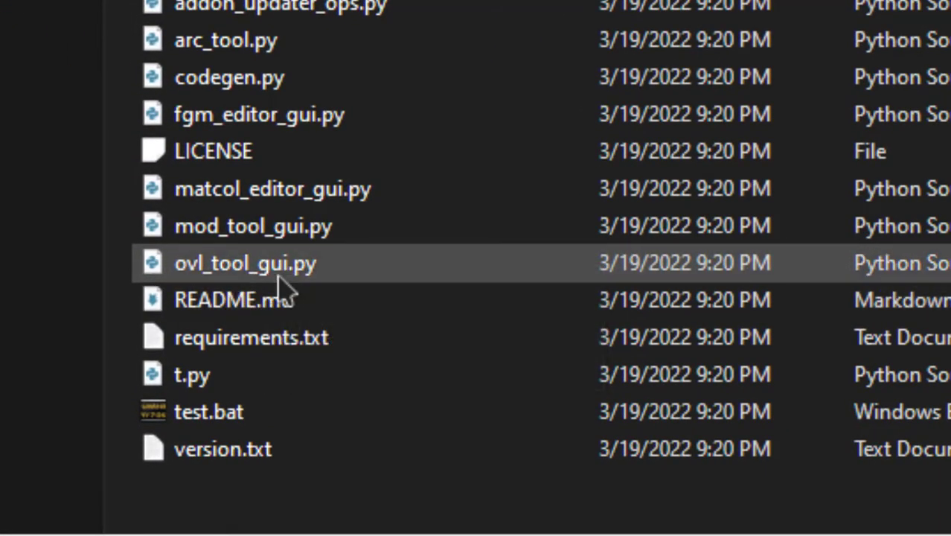
click(282, 280)
Run ovl_tool_gui.py with Python and cancel the folder selection prompt
right_click(282, 280)
mouse_move(224, 235)
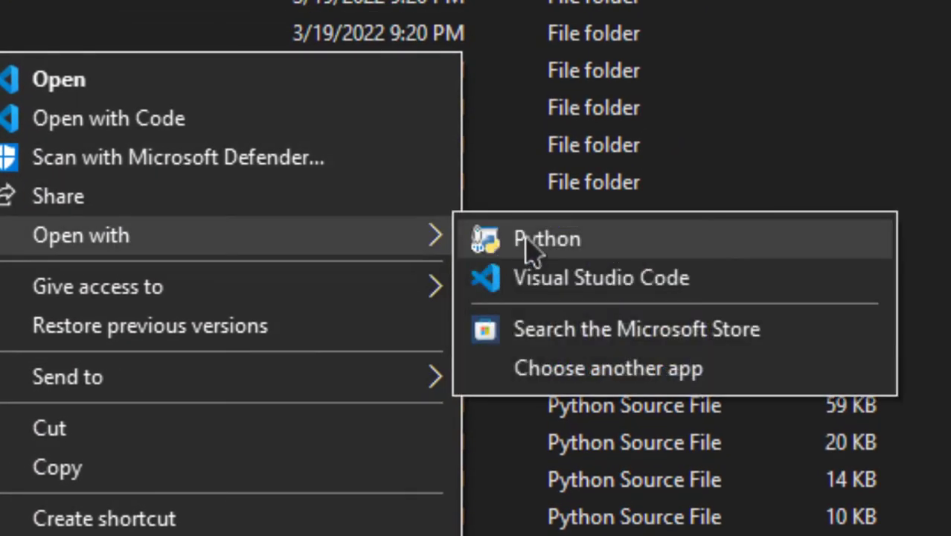
click(529, 240)
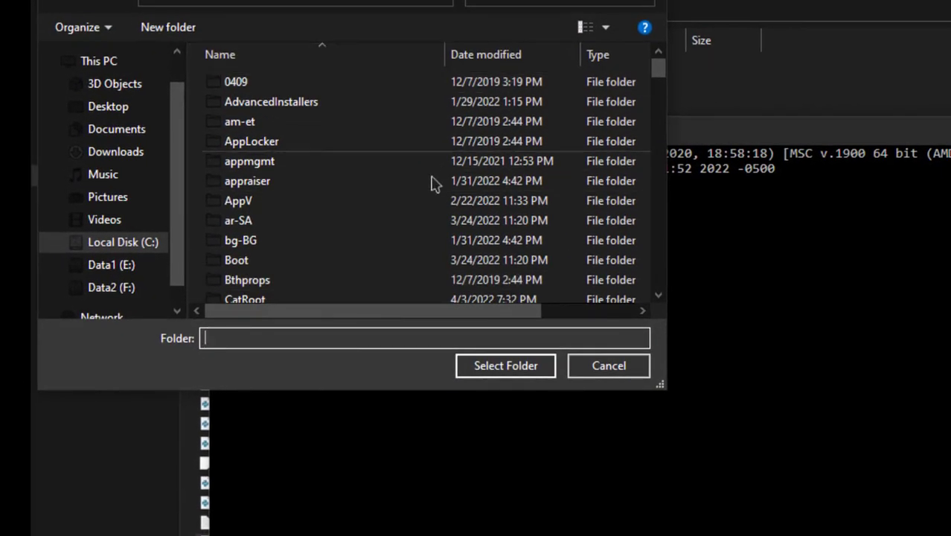
click(609, 368)
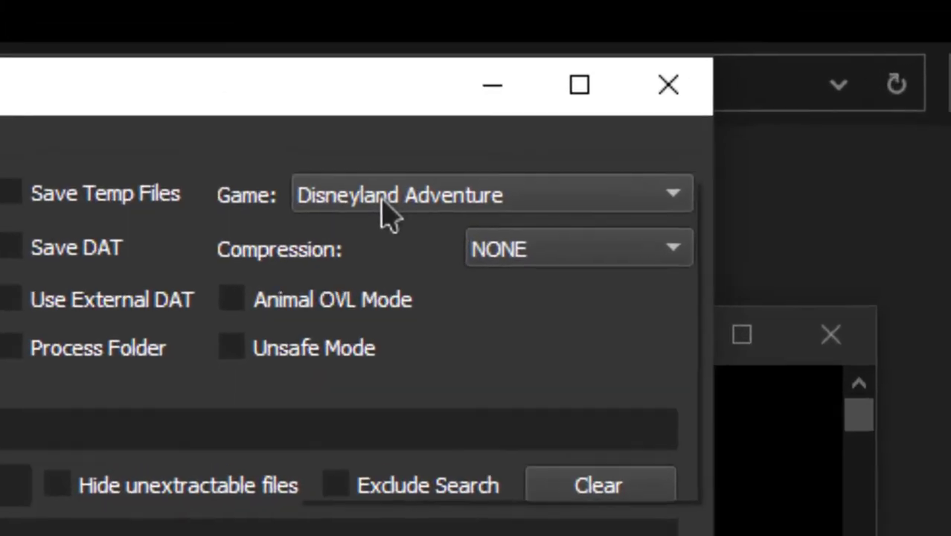
Set the OVL Archive Editor game to Jurassic World Evolution 2, then close the editor
click(713, 50)
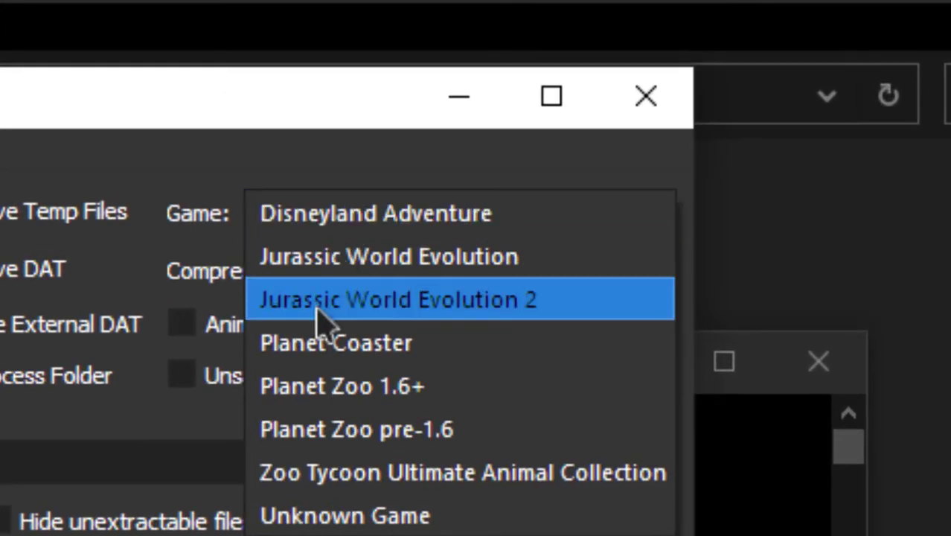
click(337, 258)
click(311, 224)
click(314, 253)
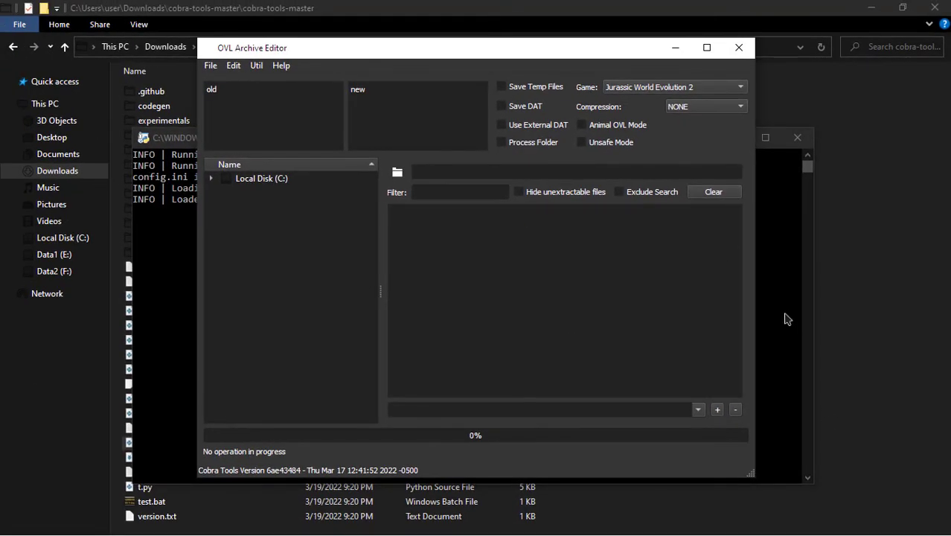
click(733, 48)
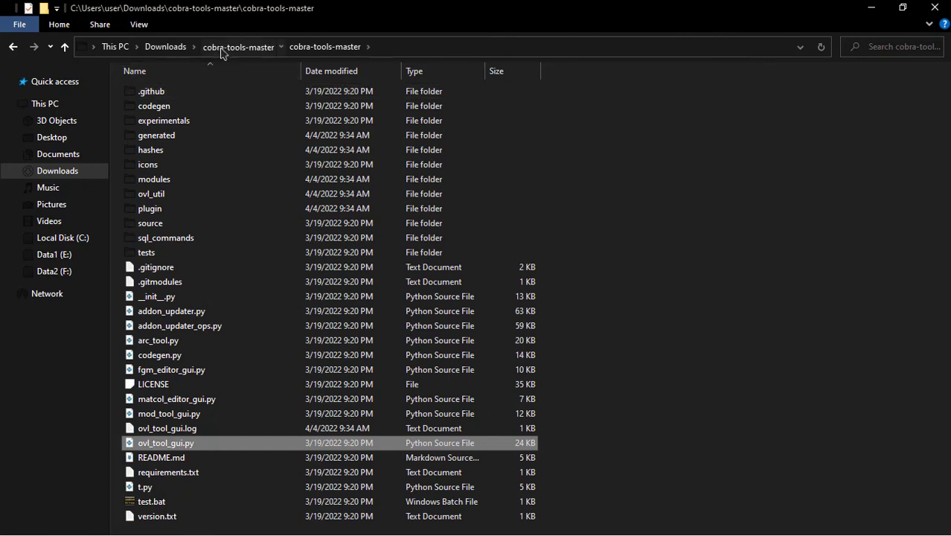
Navigate back up to Downloads, close File Explorer, and stop the screen recording
click(224, 47)
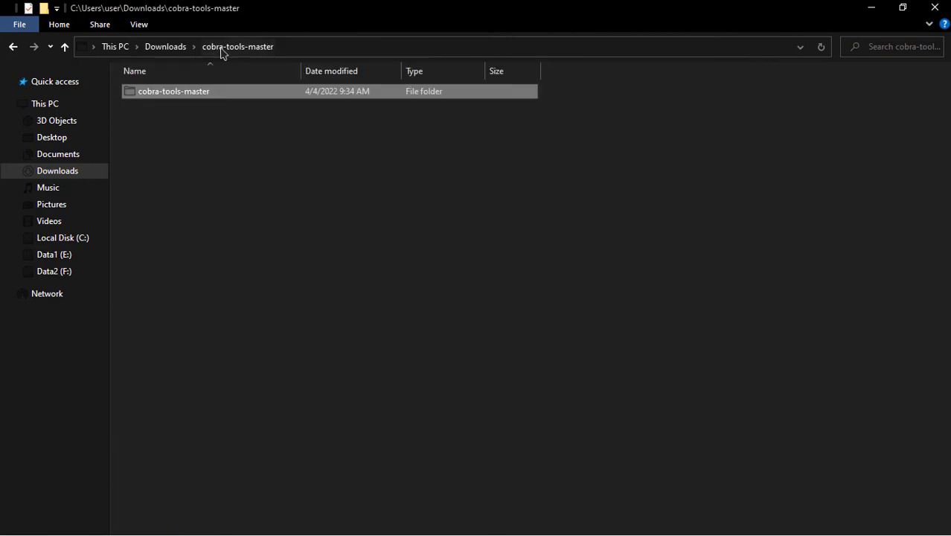
click(177, 47)
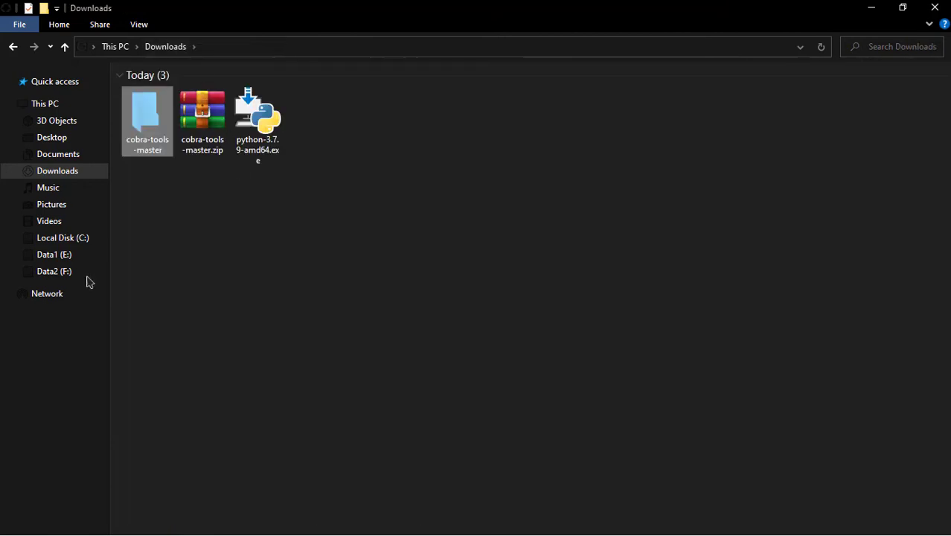
click(936, 8)
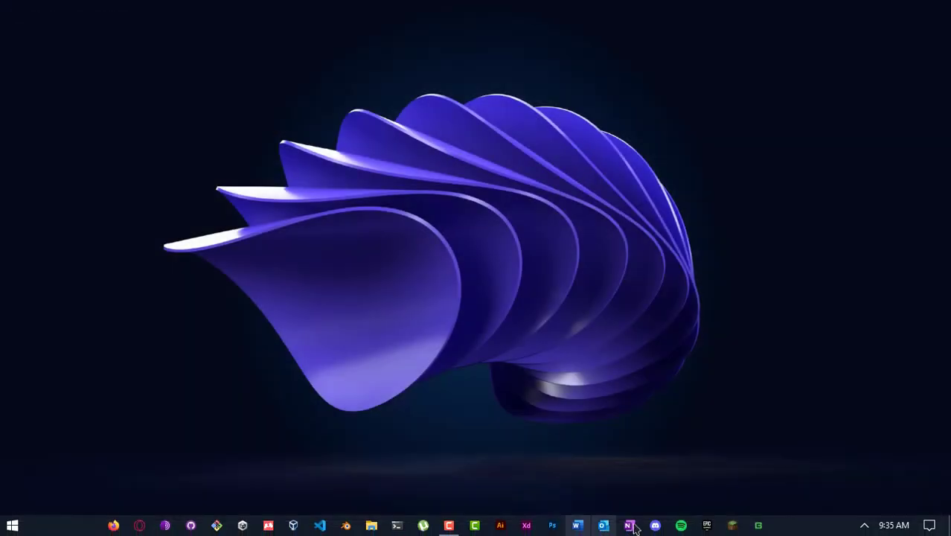
click(448, 526)
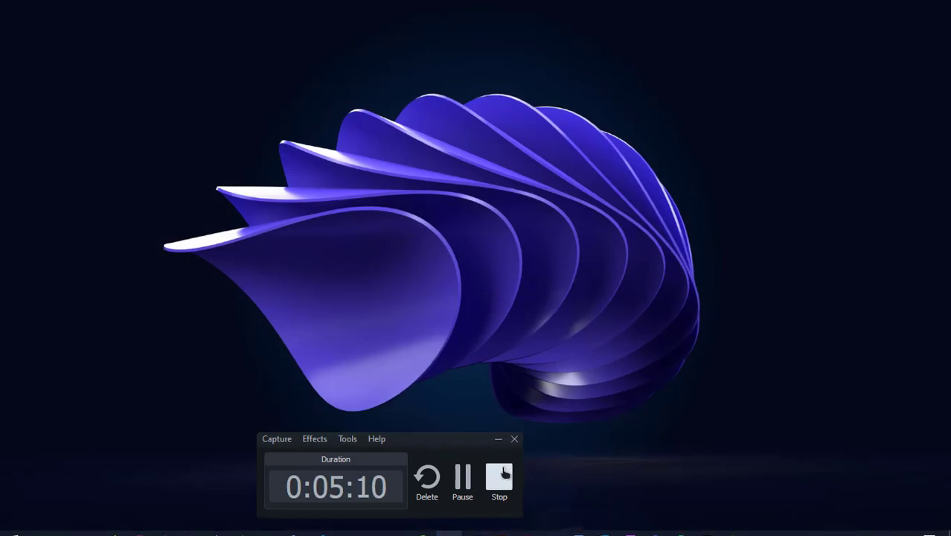
click(505, 473)
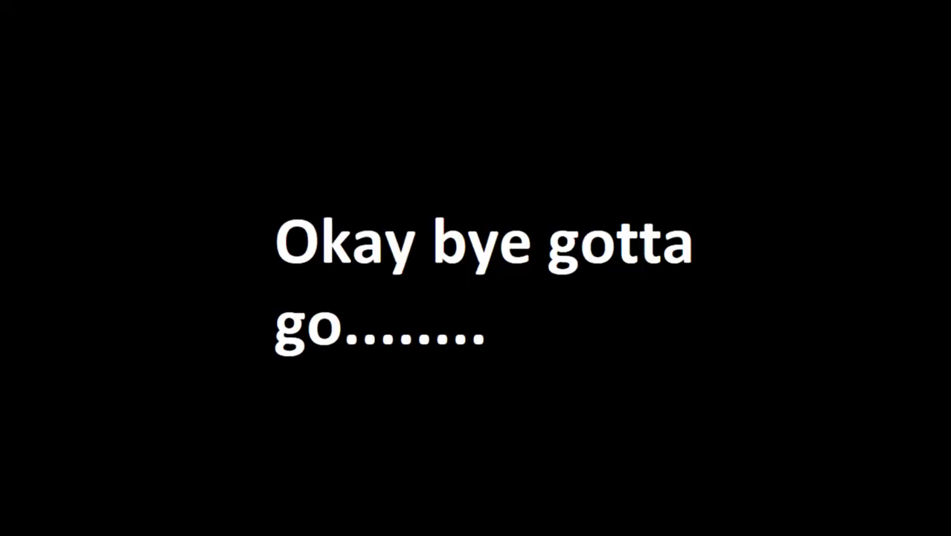